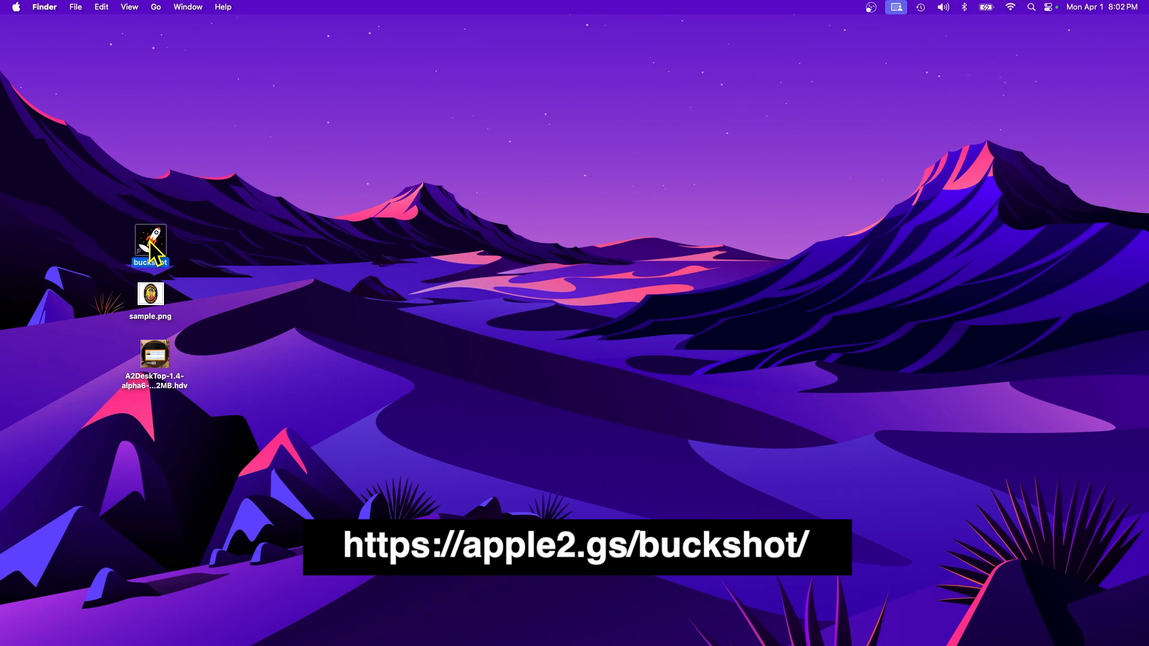
# - Launch buckshot and open sample.png from the Desktop folder as the source image
pyautogui.doubleClick(149, 240)
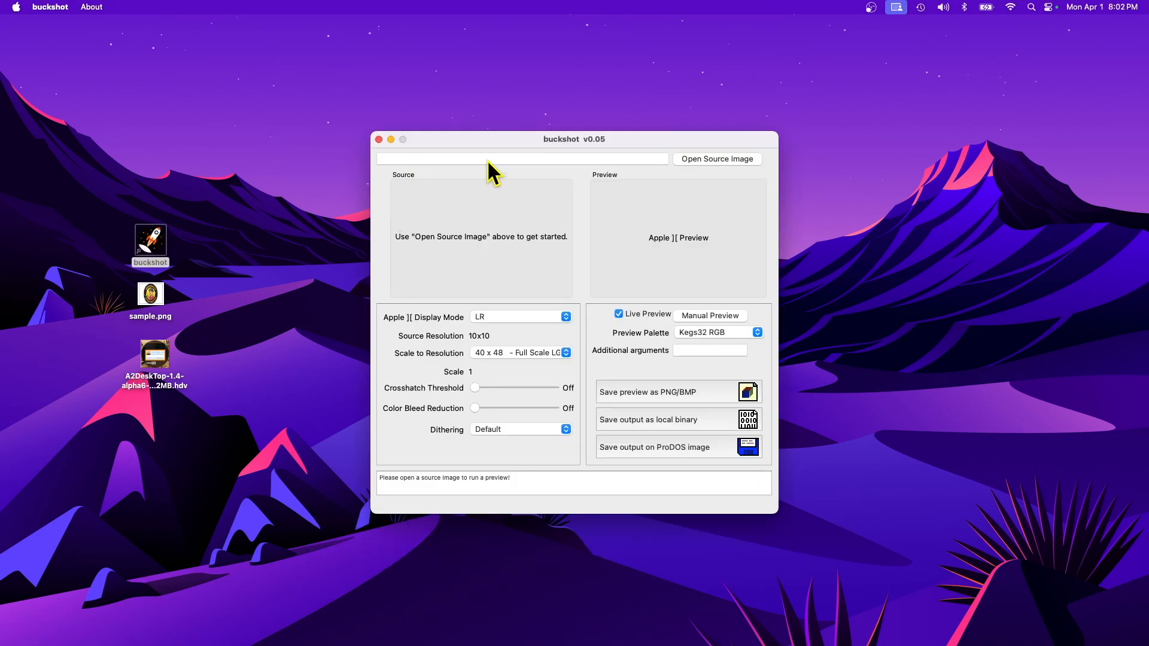
pyautogui.click(718, 158)
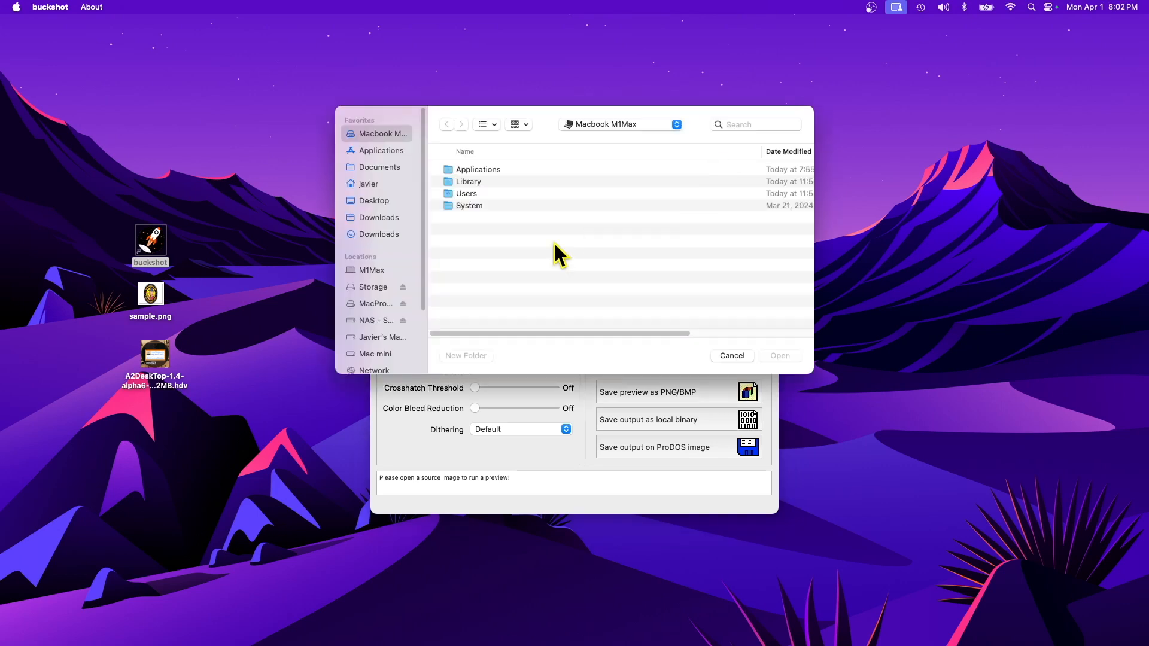
pyautogui.click(375, 202)
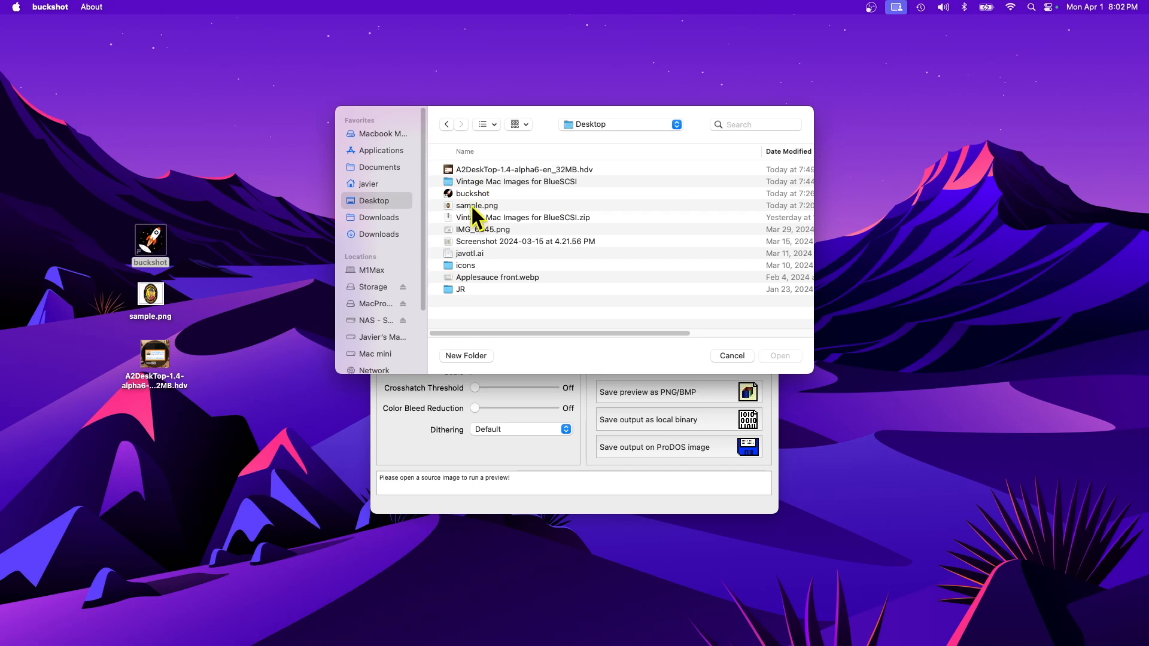
pyautogui.doubleClick(472, 205)
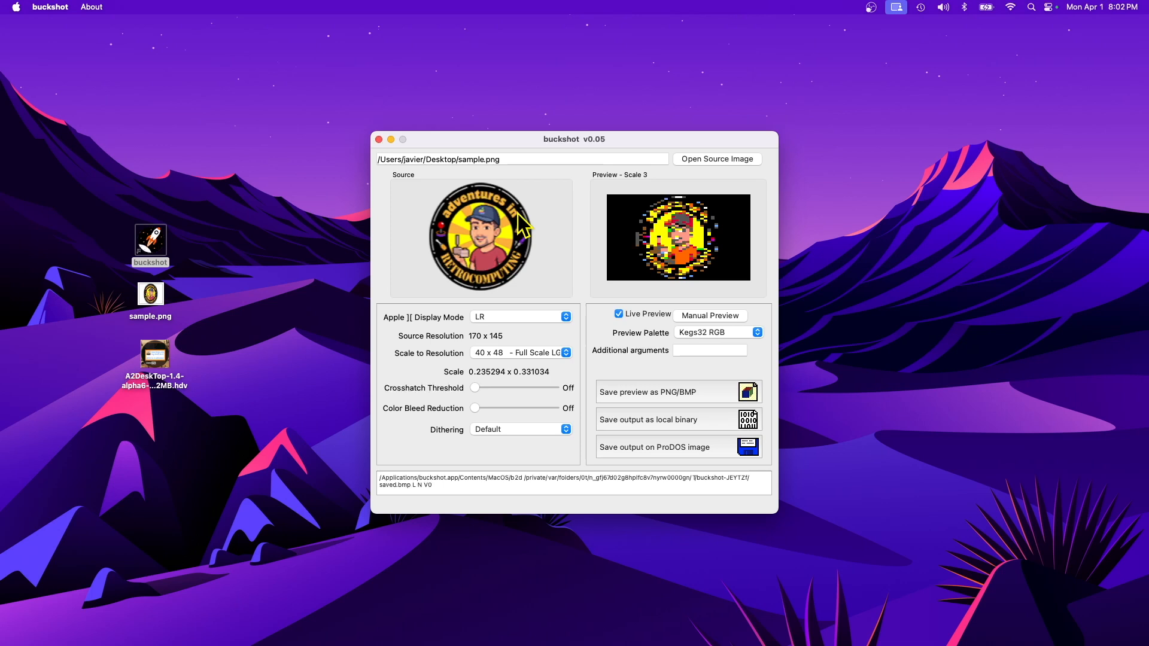
# - View the original sample.png from the desktop in Quick Look, and close the preview
pyautogui.click(148, 296)
pyautogui.press('space')
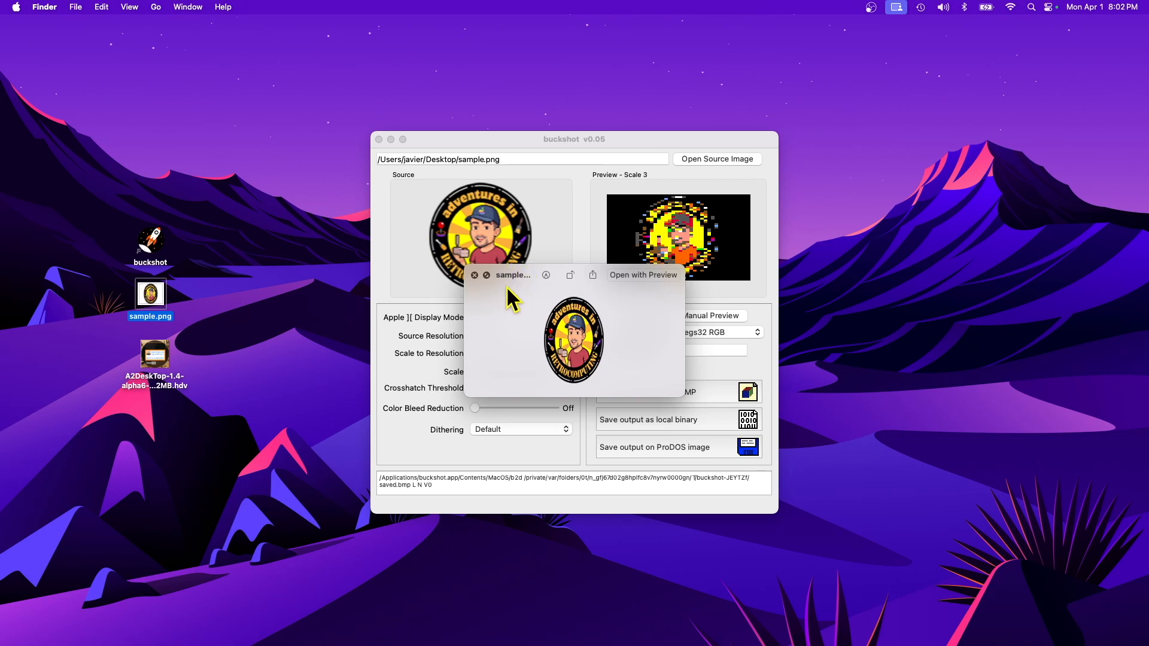
pyautogui.click(474, 275)
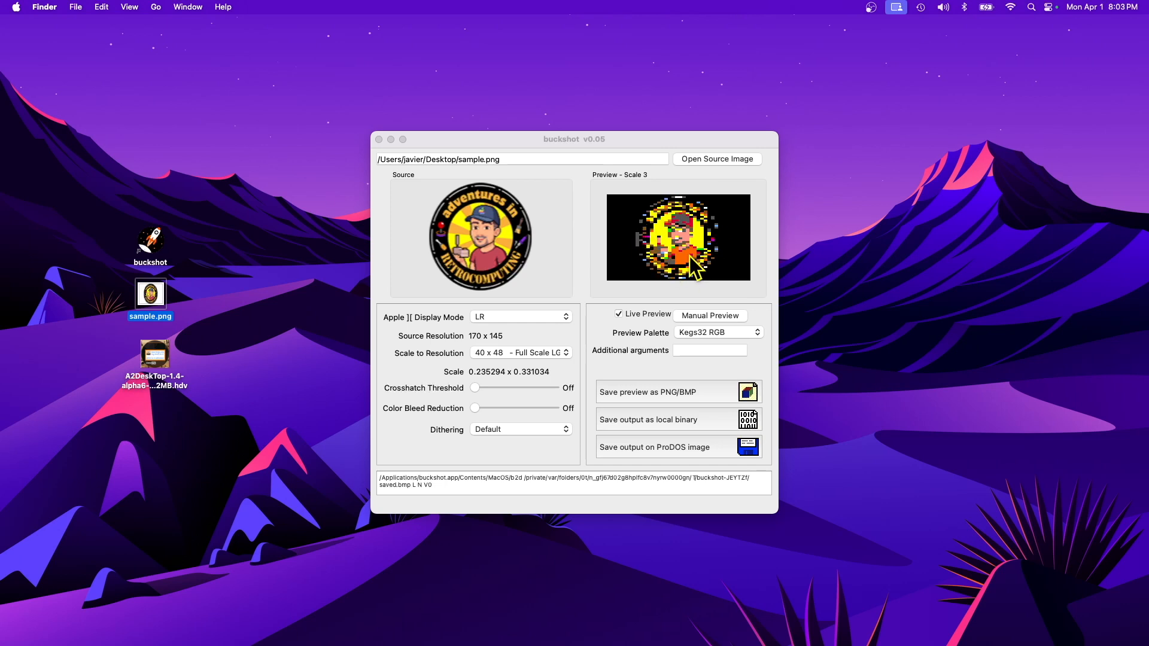
# - Try the Apple ][ display modes DLR, HGR, DHGR and MONO one after another on the image
pyautogui.click(493, 315)
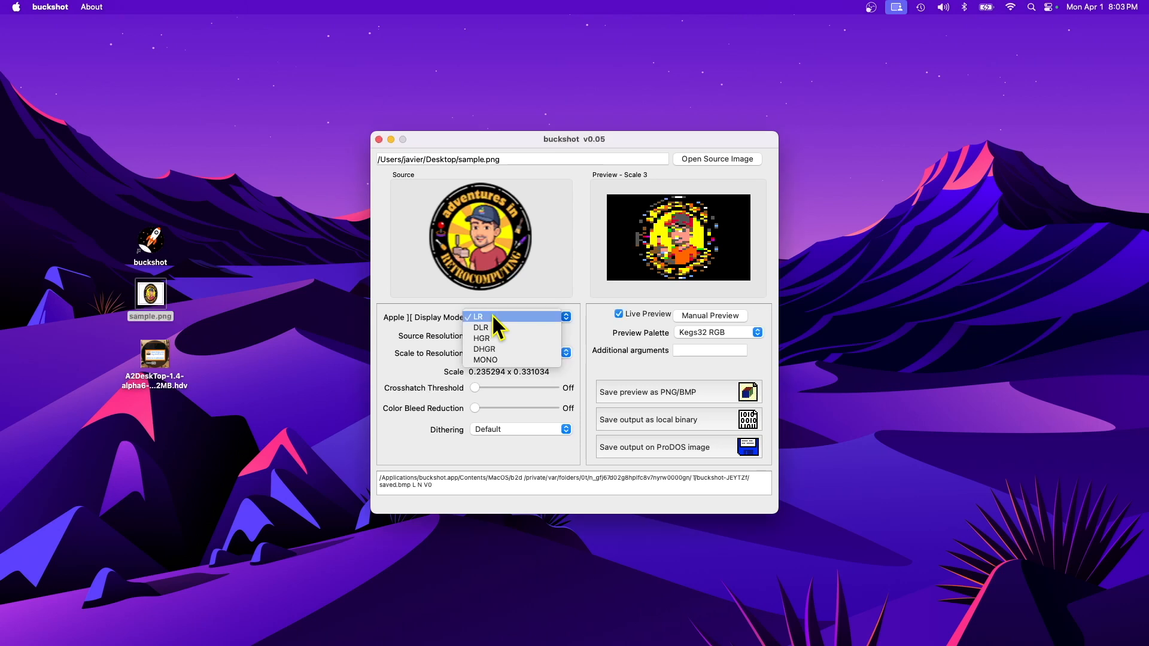
pyautogui.click(494, 328)
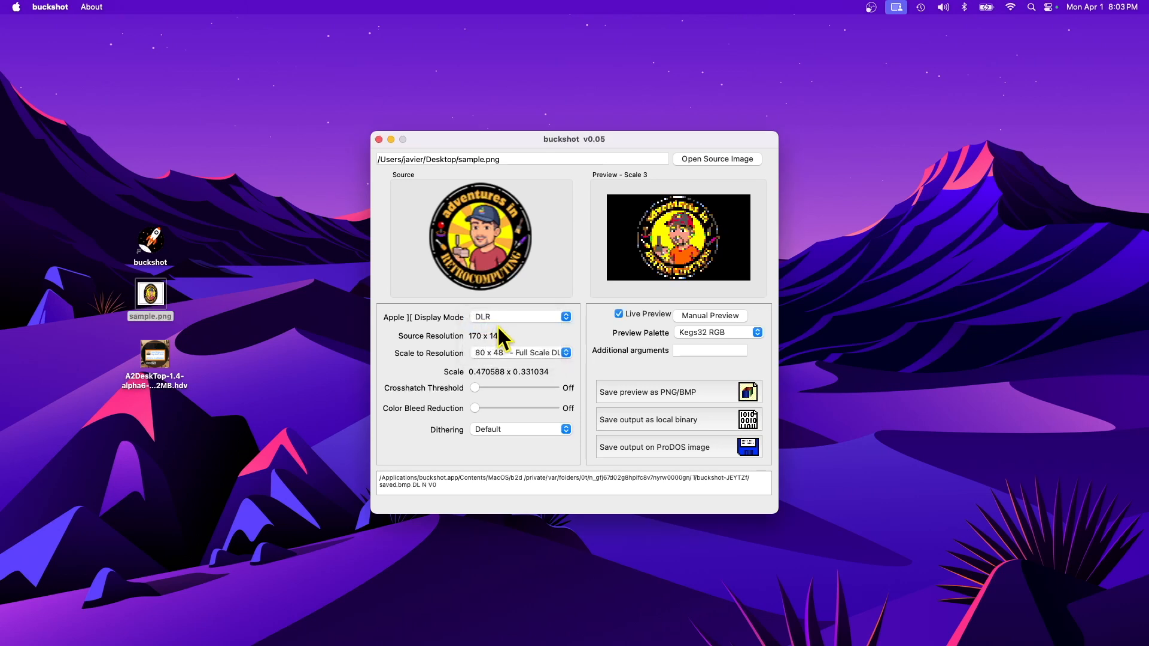
pyautogui.click(494, 314)
pyautogui.click(497, 325)
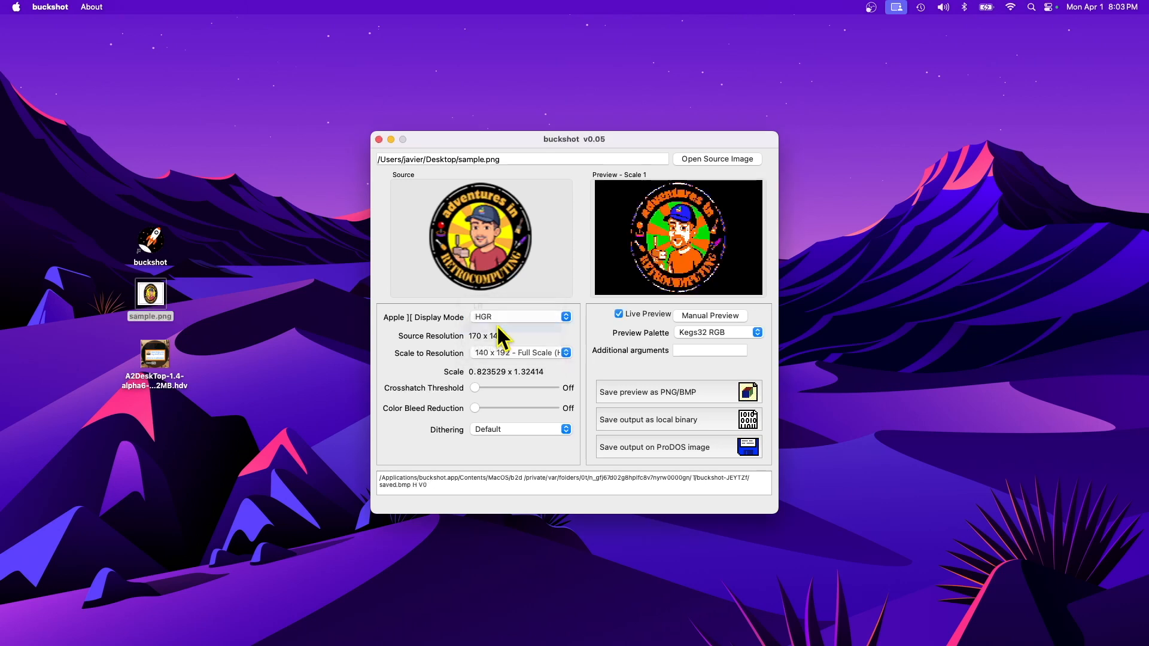
pyautogui.click(515, 317)
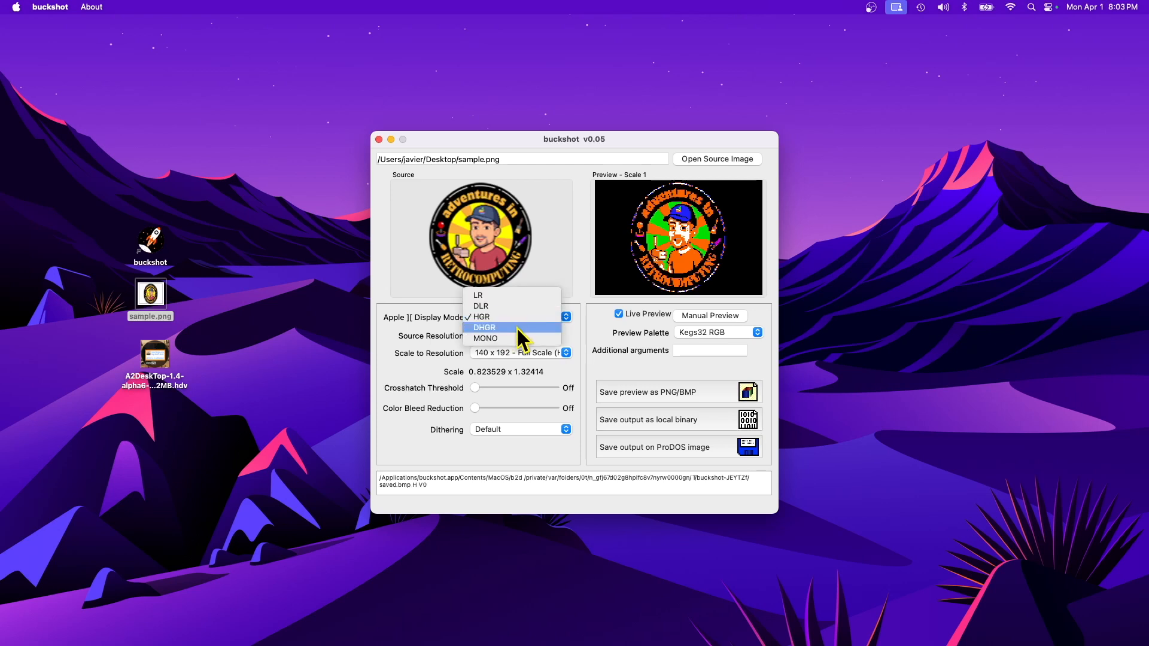
pyautogui.click(516, 328)
pyautogui.click(515, 316)
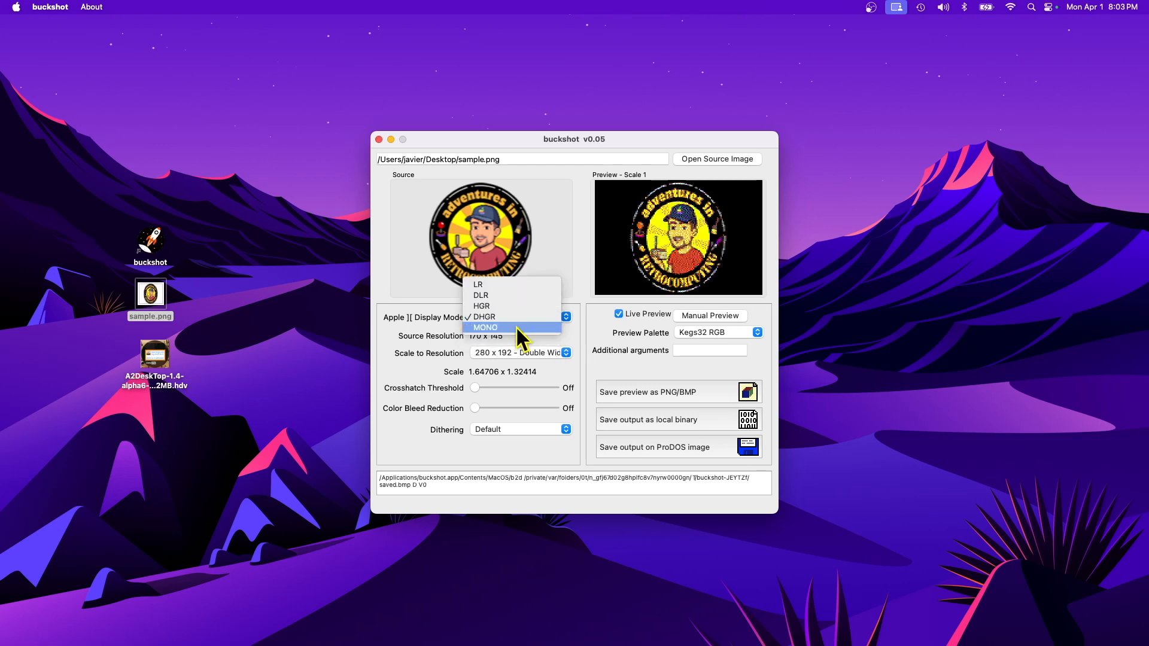
pyautogui.click(515, 326)
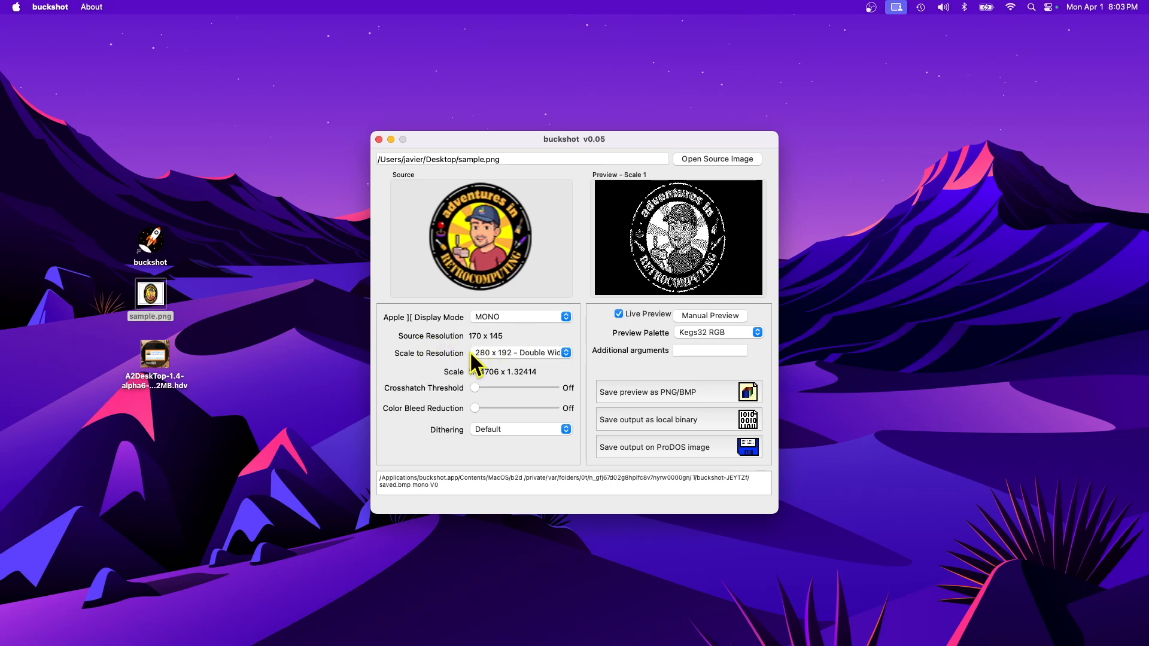
# - Set the Apple ][ display mode to HGR
pyautogui.click(486, 315)
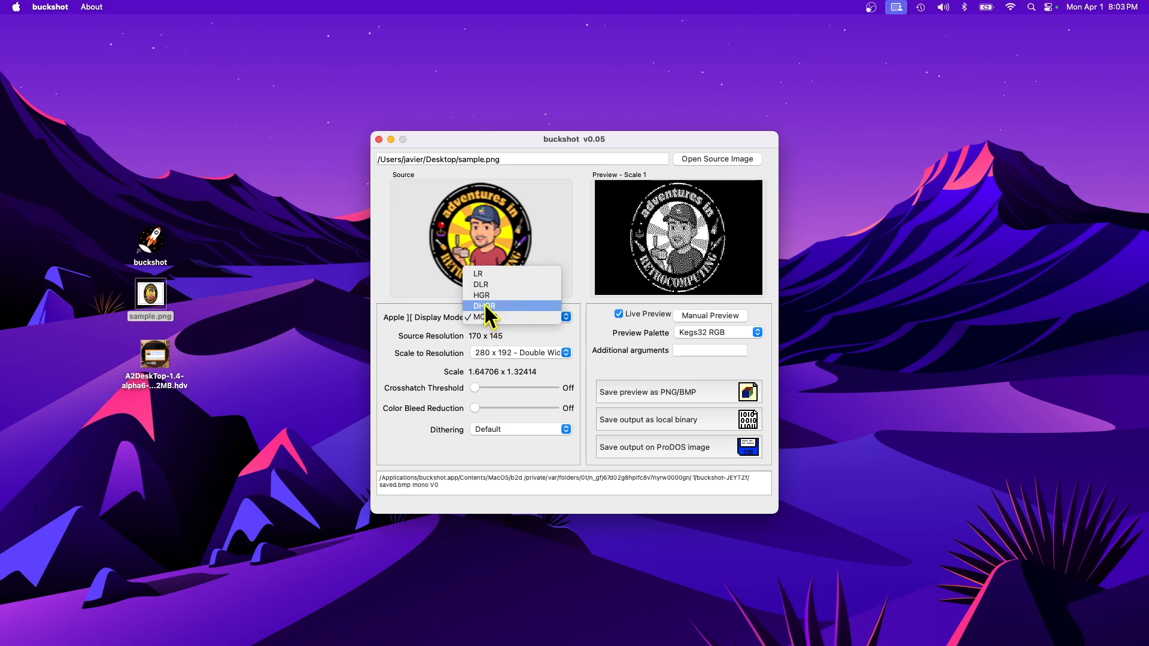
pyautogui.click(482, 296)
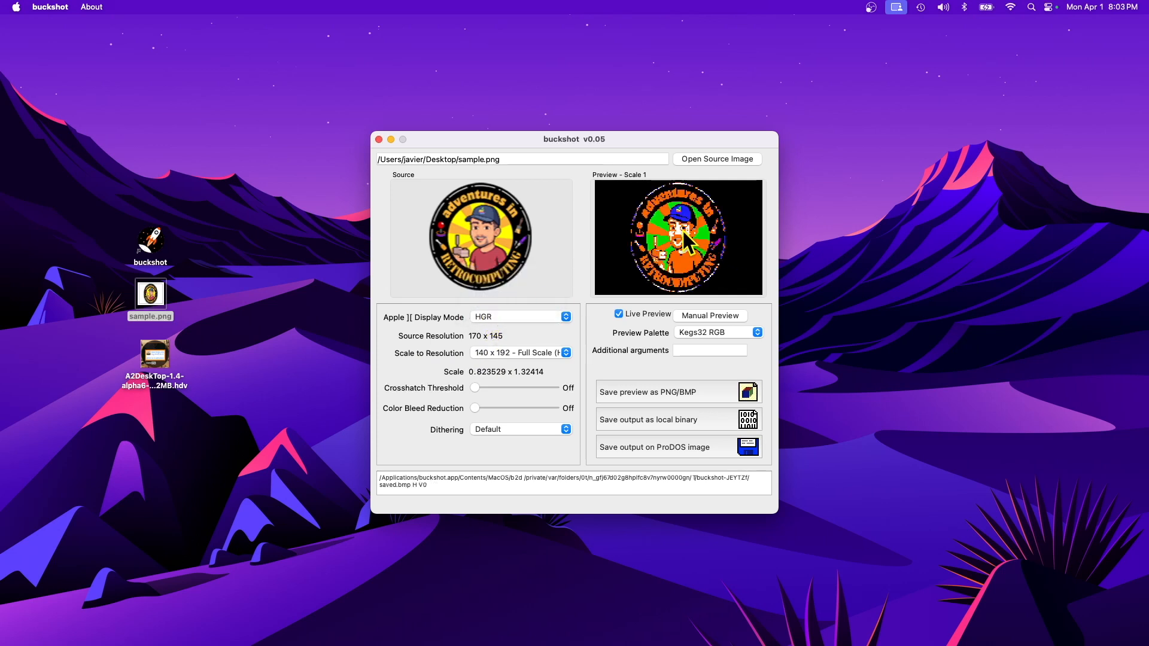
# - Try scaling the image to 80 x 48 and 40 x 48, and return to 140 x 192 Full Scale
pyautogui.click(505, 353)
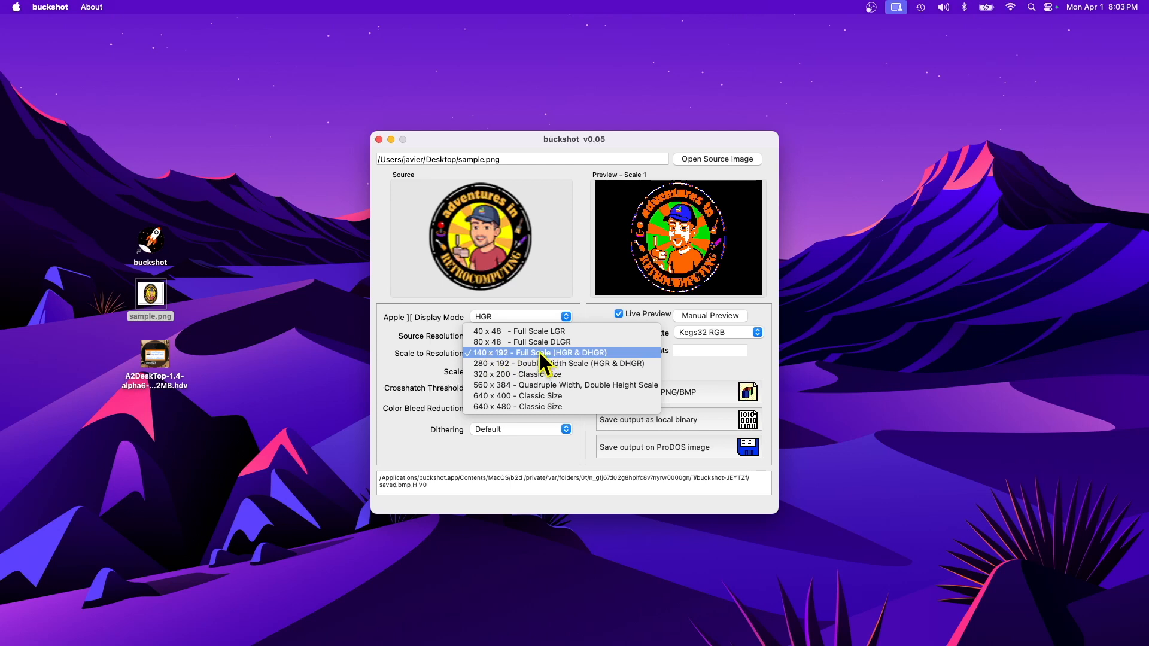
pyautogui.click(525, 342)
pyautogui.click(522, 353)
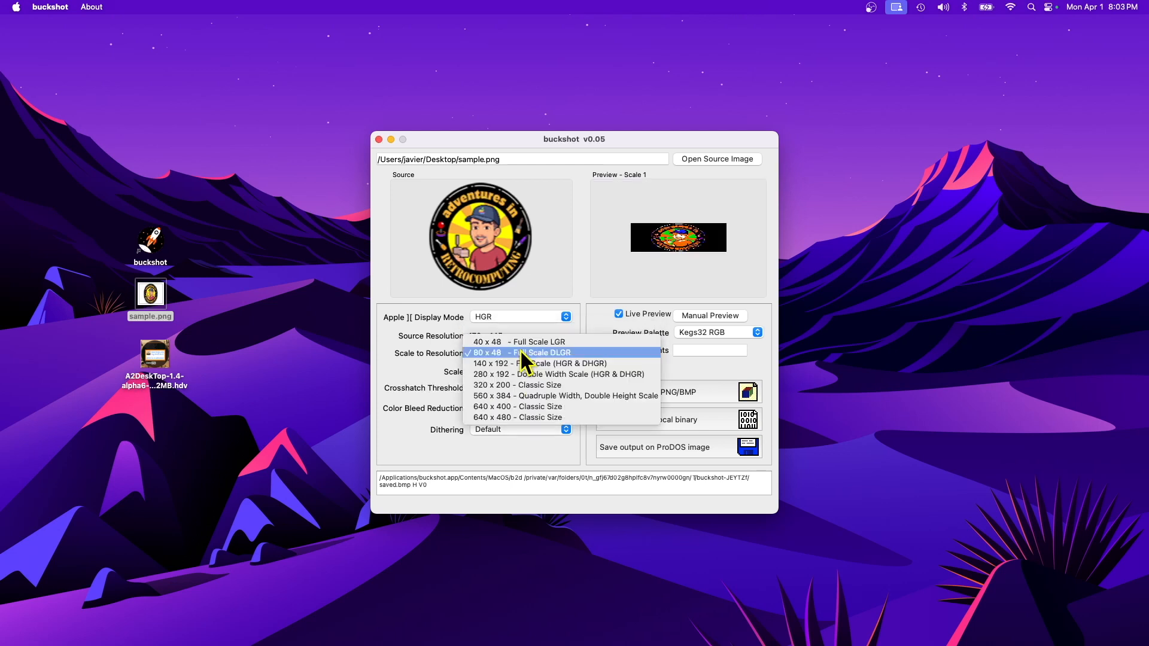
pyautogui.click(519, 343)
pyautogui.click(519, 352)
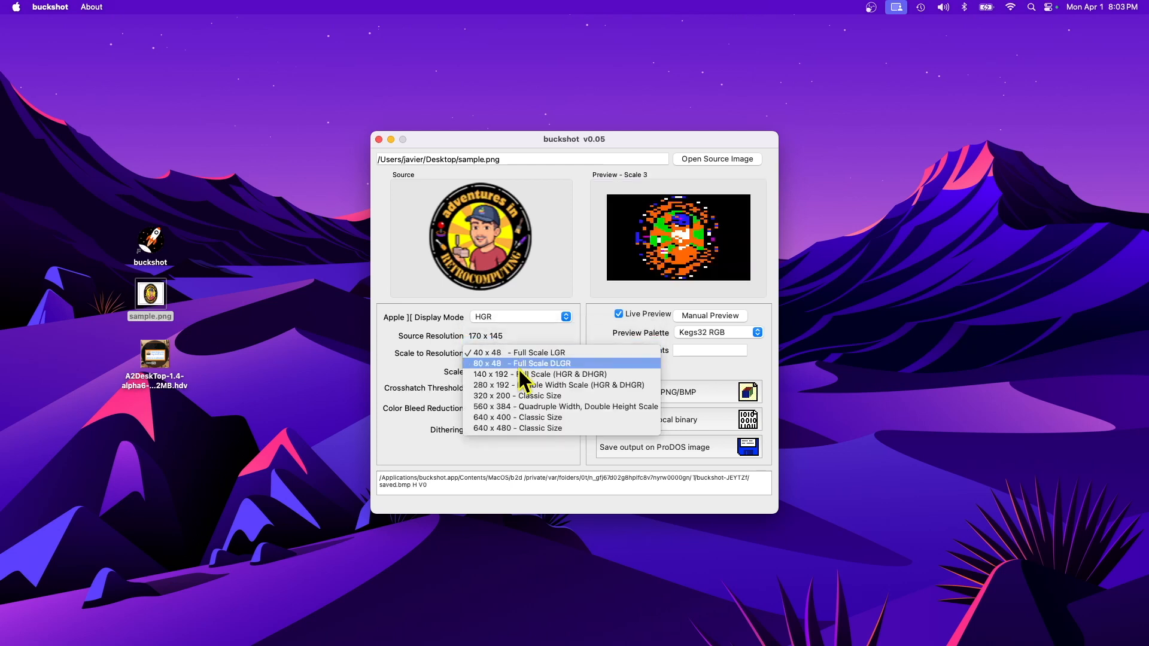
pyautogui.click(517, 374)
# - Try scaling the image to 280 x 192, 320 x 200, 560 x 384 and 640 x 400 in turn
pyautogui.click(517, 353)
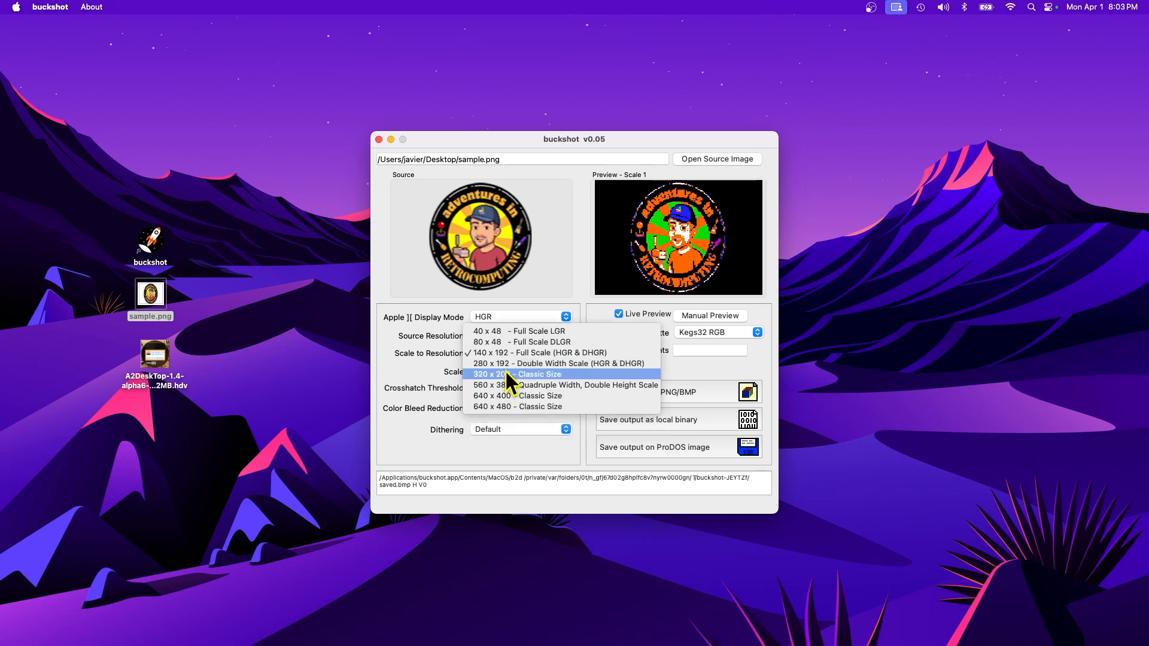
pyautogui.click(505, 367)
pyautogui.click(504, 353)
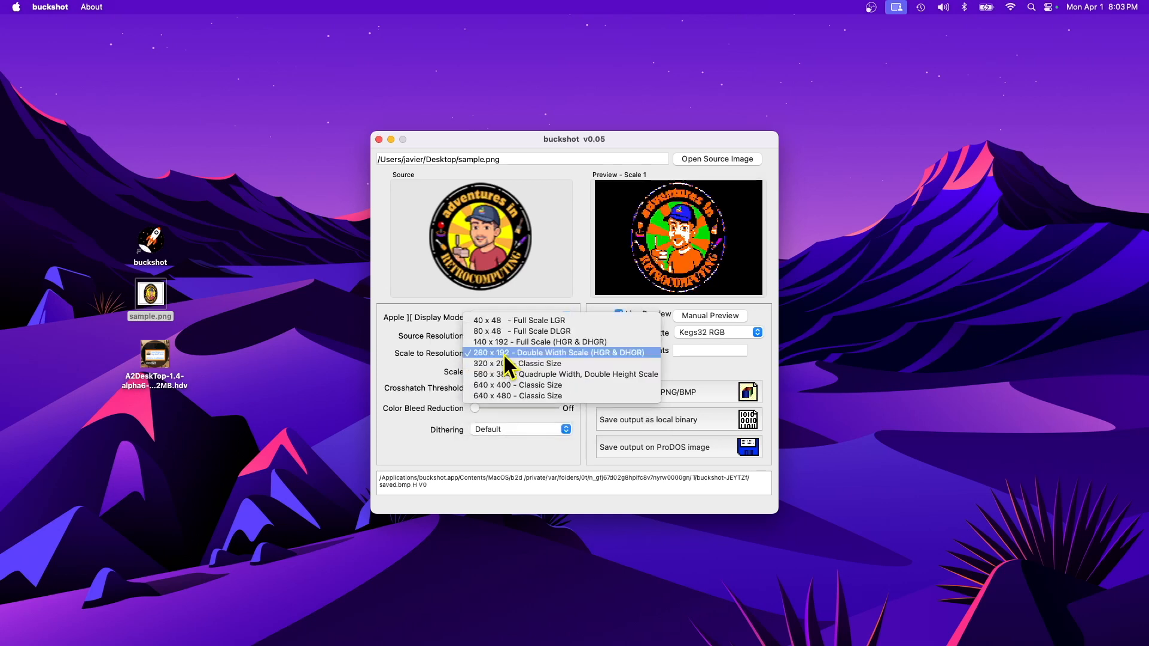
pyautogui.click(506, 365)
pyautogui.click(509, 350)
pyautogui.click(511, 363)
pyautogui.click(507, 353)
pyautogui.click(507, 366)
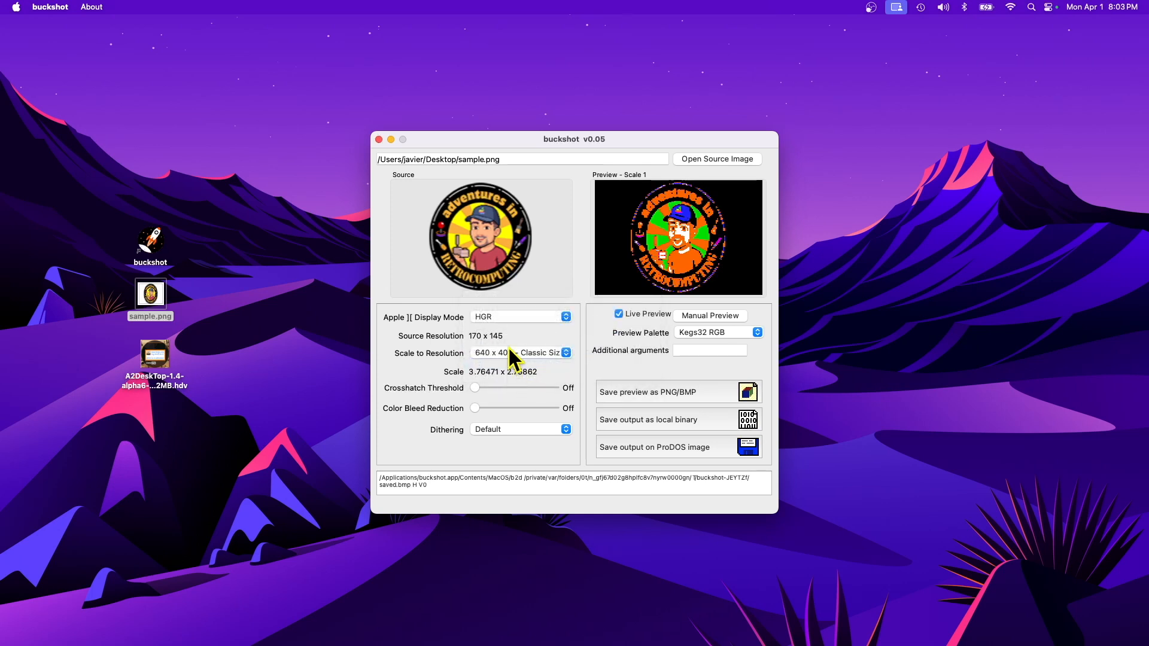
# - Set the scale resolution to 280 x 192 - Double Width Scale (HGR & DHGR)
pyautogui.click(497, 353)
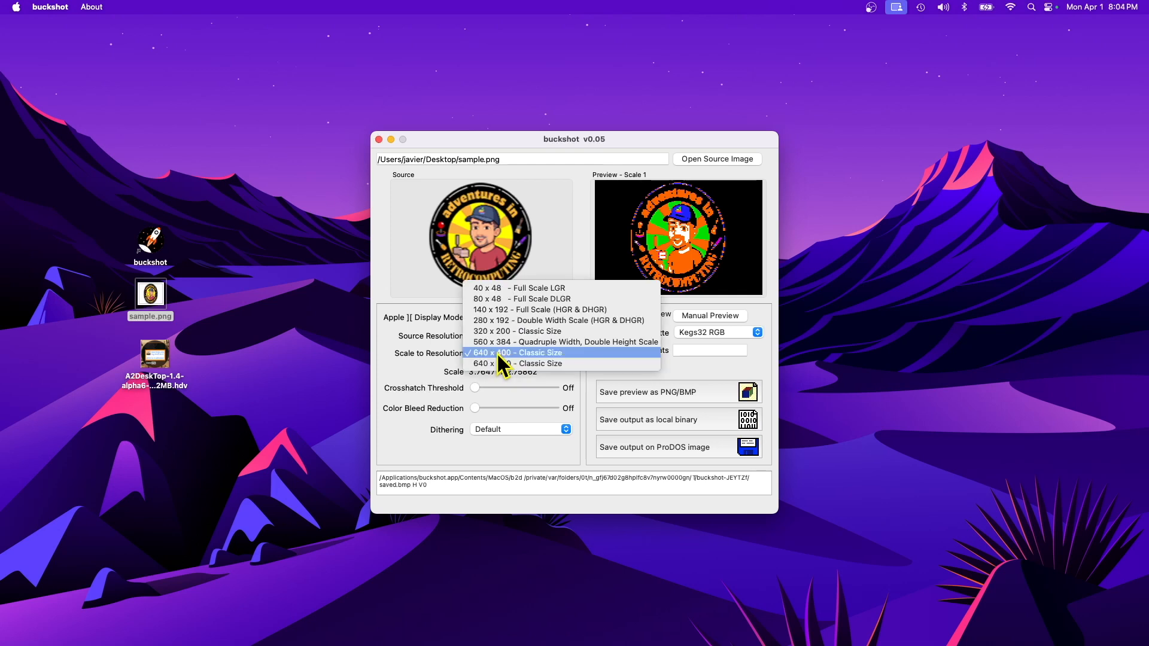
pyautogui.click(486, 321)
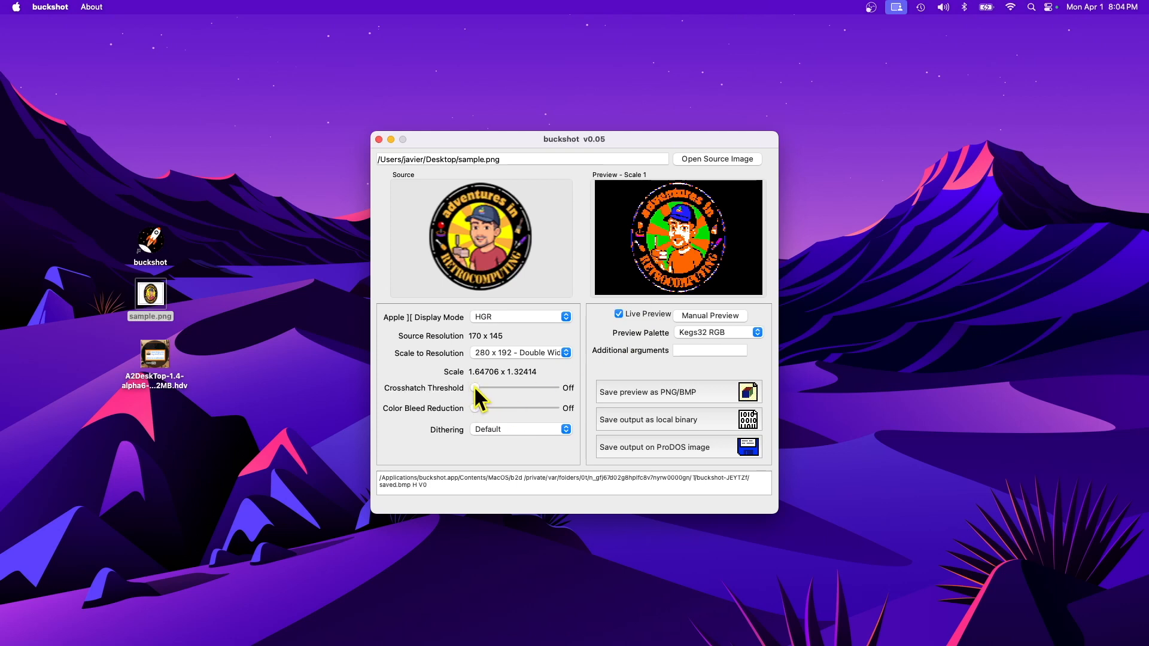
# - Set the crosshatch threshold to 27 and the color bleed reduction to 4
pyautogui.moveTo(475, 388); pyautogui.dragTo(497, 388)
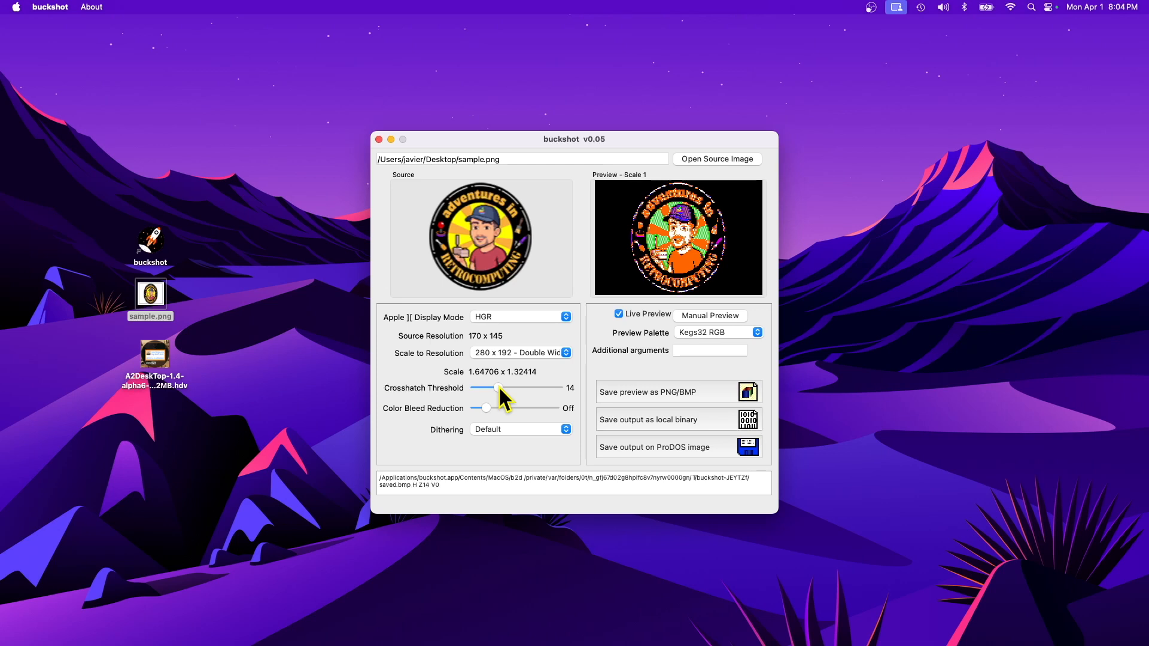
pyautogui.moveTo(499, 387); pyautogui.dragTo(536, 388)
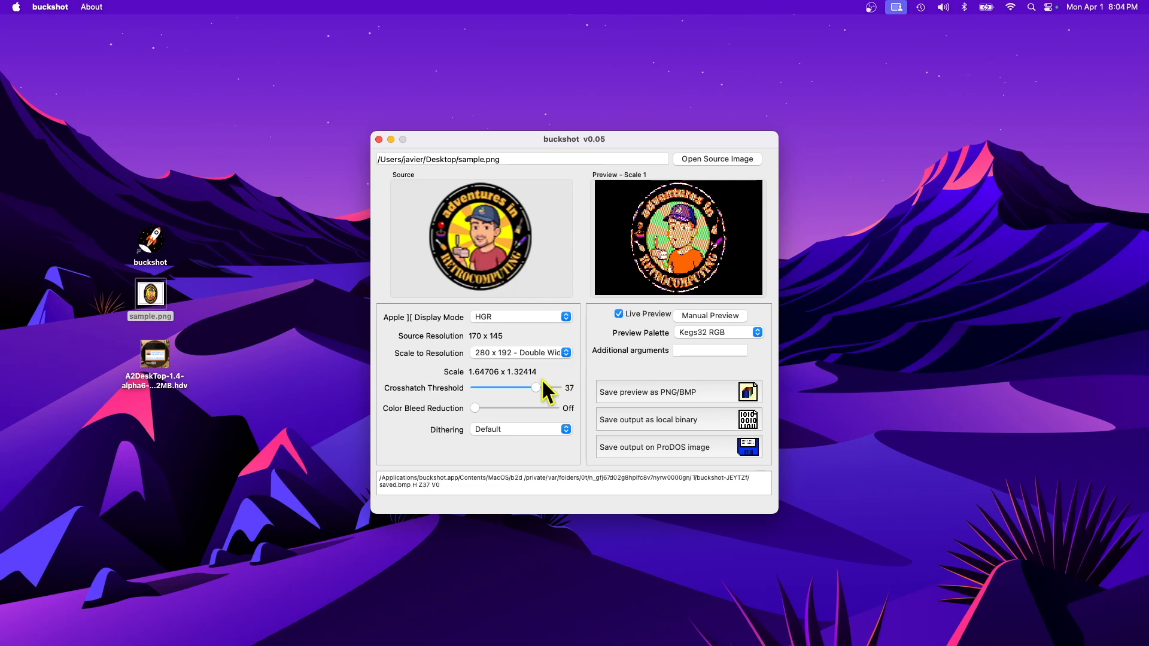
pyautogui.moveTo(541, 387); pyautogui.dragTo(514, 387)
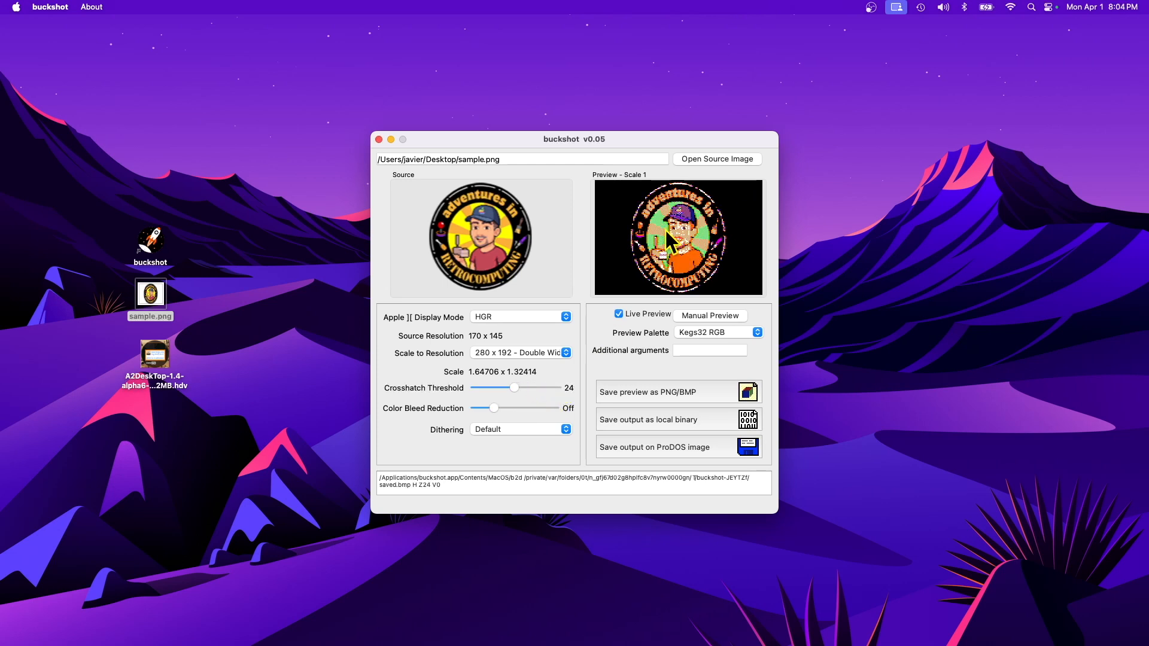
pyautogui.moveTo(508, 387)
pyautogui.mouseDown()
pyautogui.moveTo(492, 386)
pyautogui.moveTo(518, 387)
pyautogui.mouseUp()
pyautogui.moveTo(475, 408)
pyautogui.mouseDown()
pyautogui.moveTo(522, 407)
pyautogui.moveTo(478, 407)
pyautogui.mouseUp()
# - Try the Floyd-Steinberg, Jarvis, Stucki, Atkinson and Burkes dithering methods in turn on the image
pyautogui.click(482, 427)
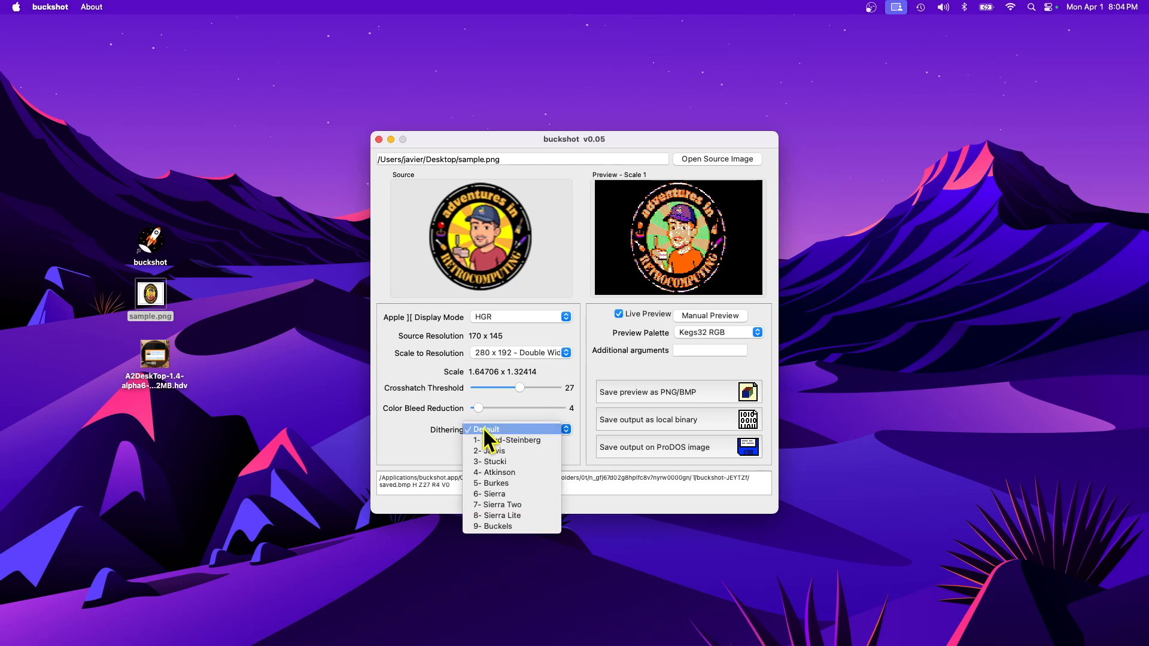
pyautogui.click(505, 440)
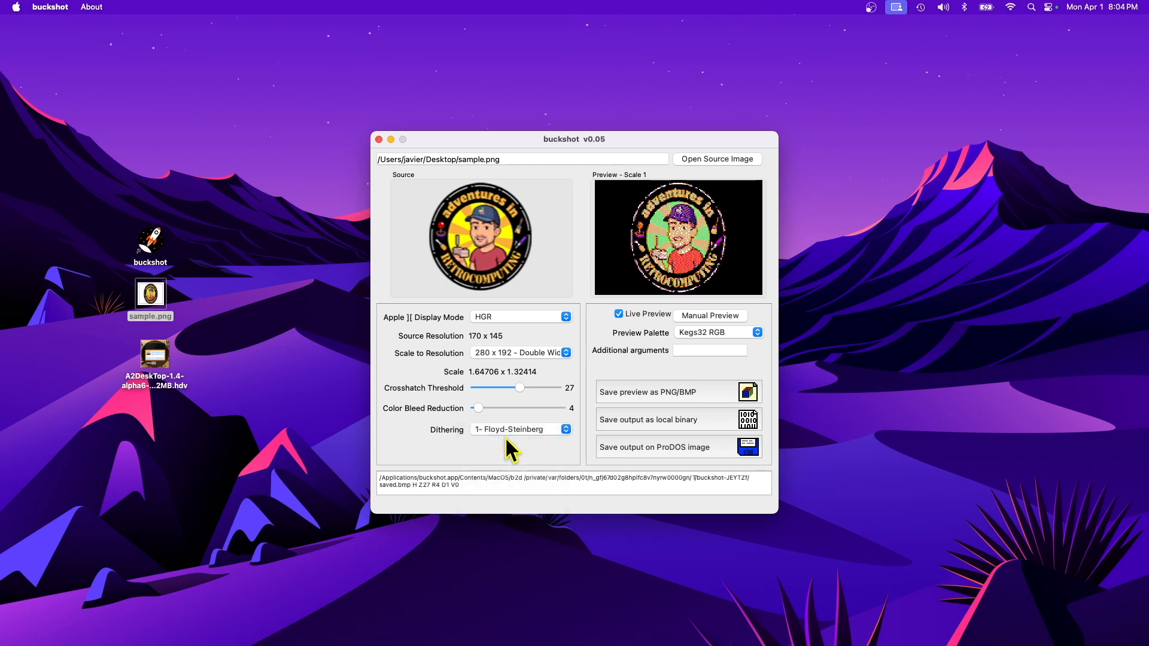
pyautogui.click(494, 429)
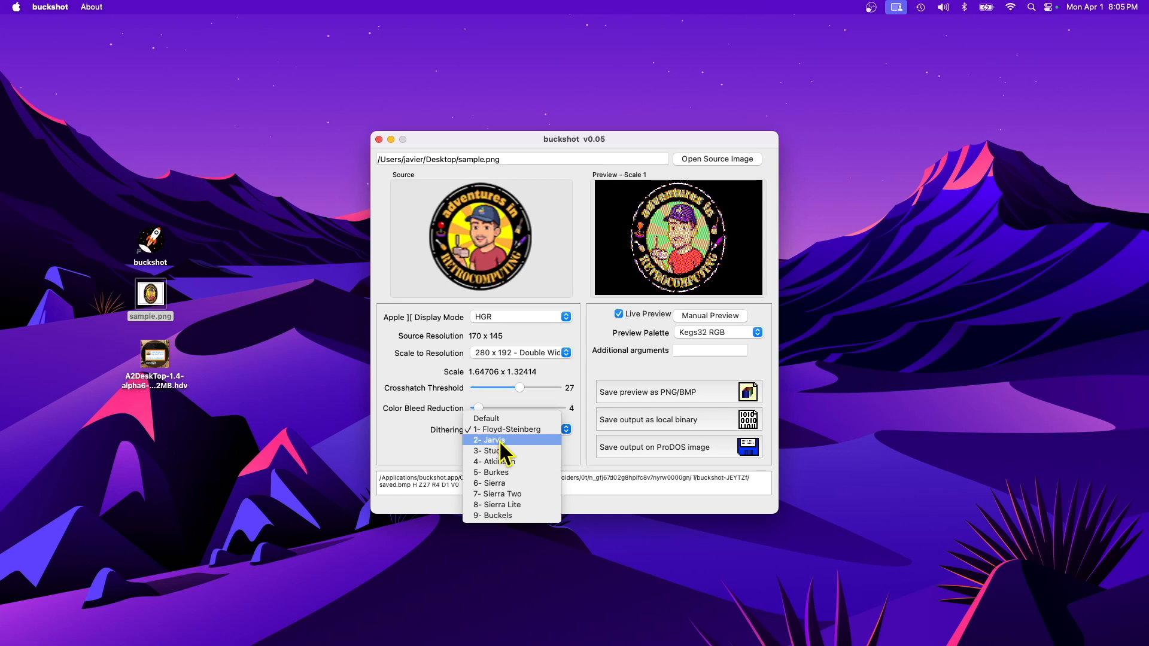
pyautogui.click(501, 441)
pyautogui.click(503, 429)
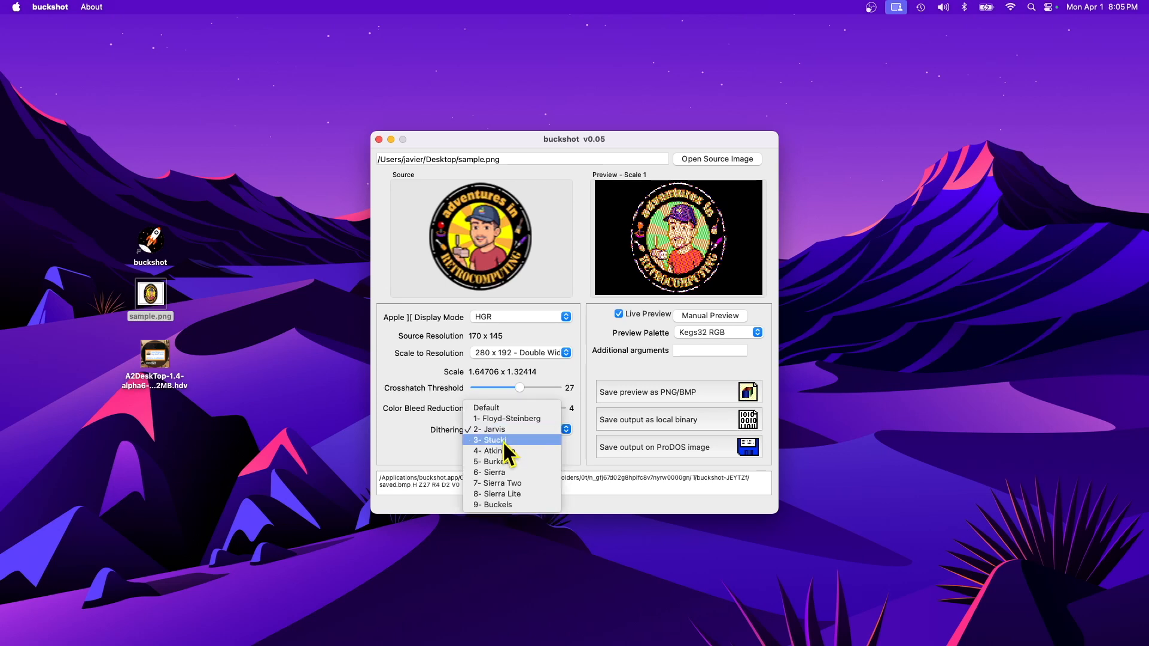
pyautogui.click(501, 440)
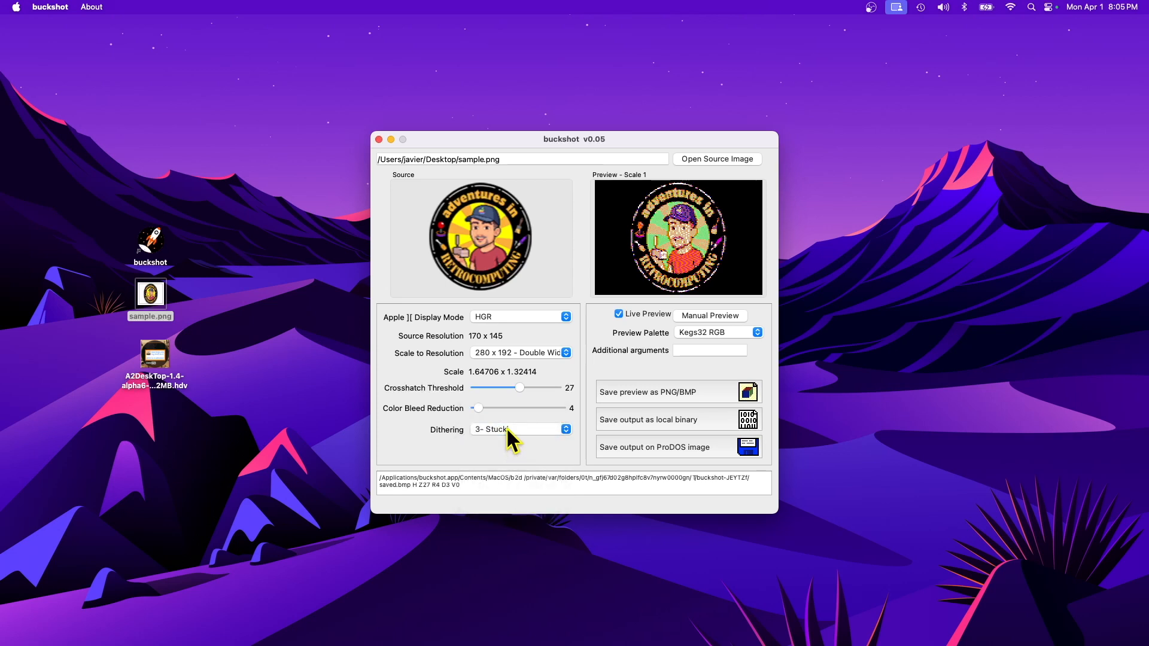
pyautogui.click(505, 427)
pyautogui.click(509, 440)
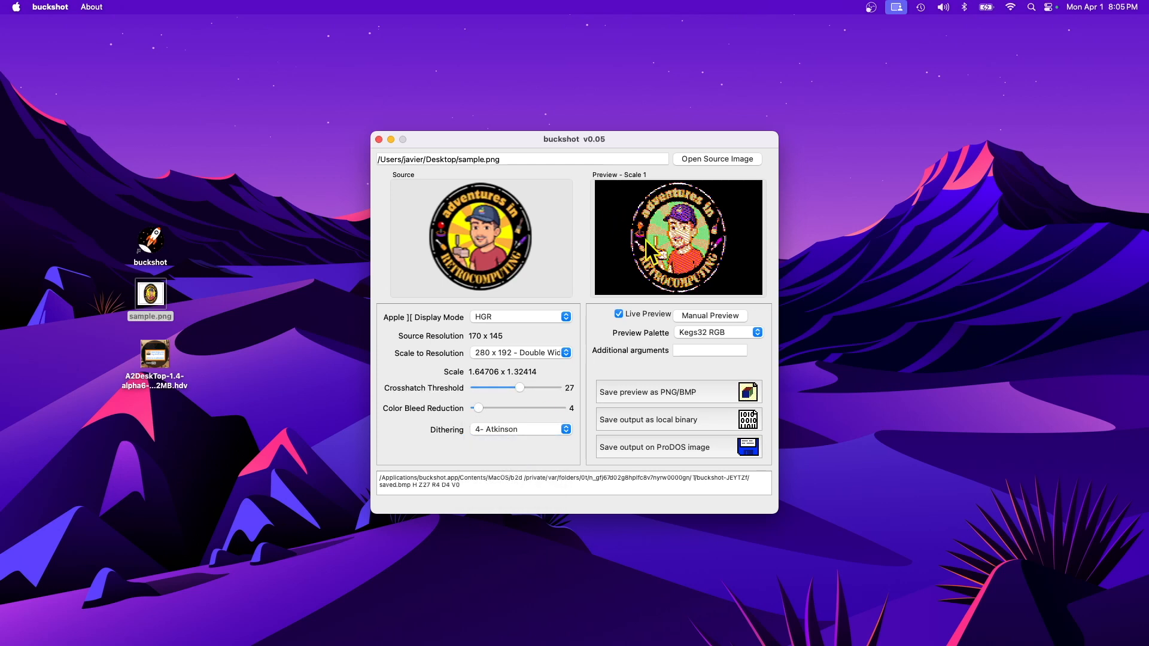
pyautogui.click(518, 428)
pyautogui.click(514, 439)
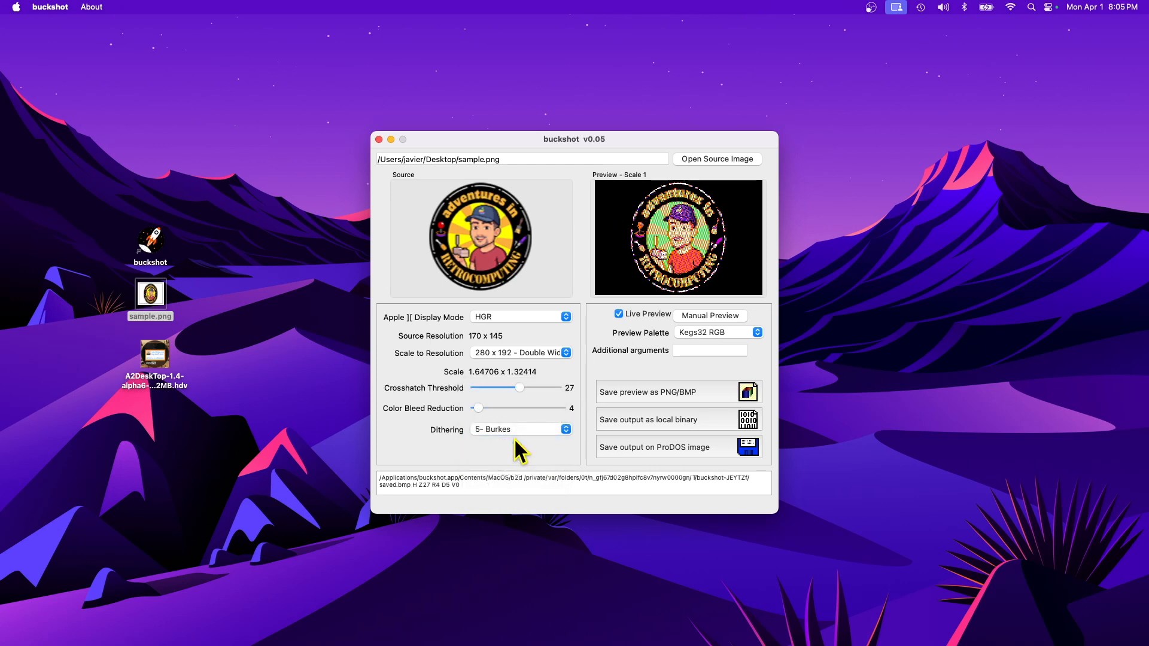
# - Switch the dithering through 6- Sierra and 7- Sierra Two to 8- Sierra Lite
pyautogui.click(516, 421)
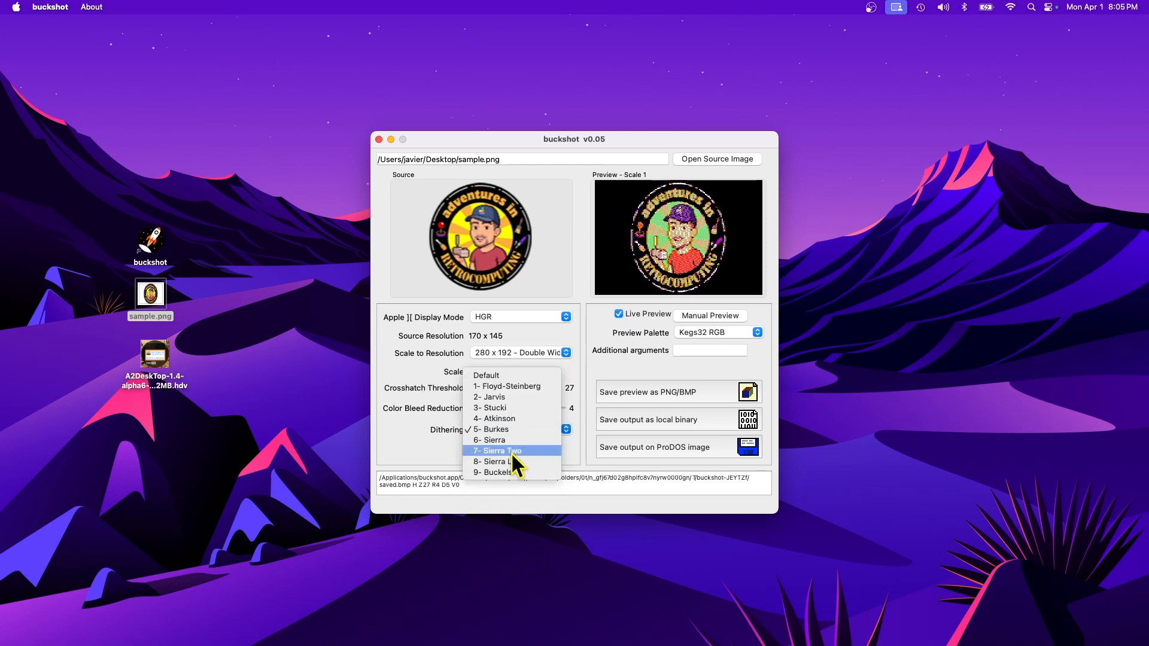
pyautogui.click(509, 444)
pyautogui.click(506, 431)
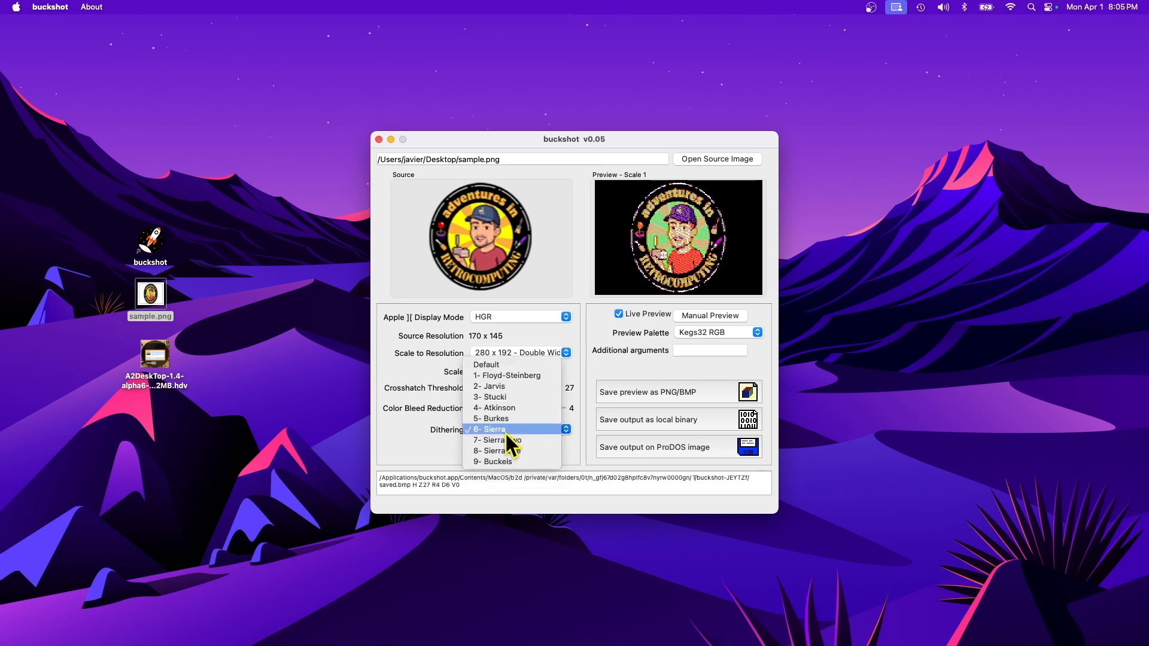
pyautogui.click(505, 439)
pyautogui.click(510, 424)
pyautogui.click(512, 437)
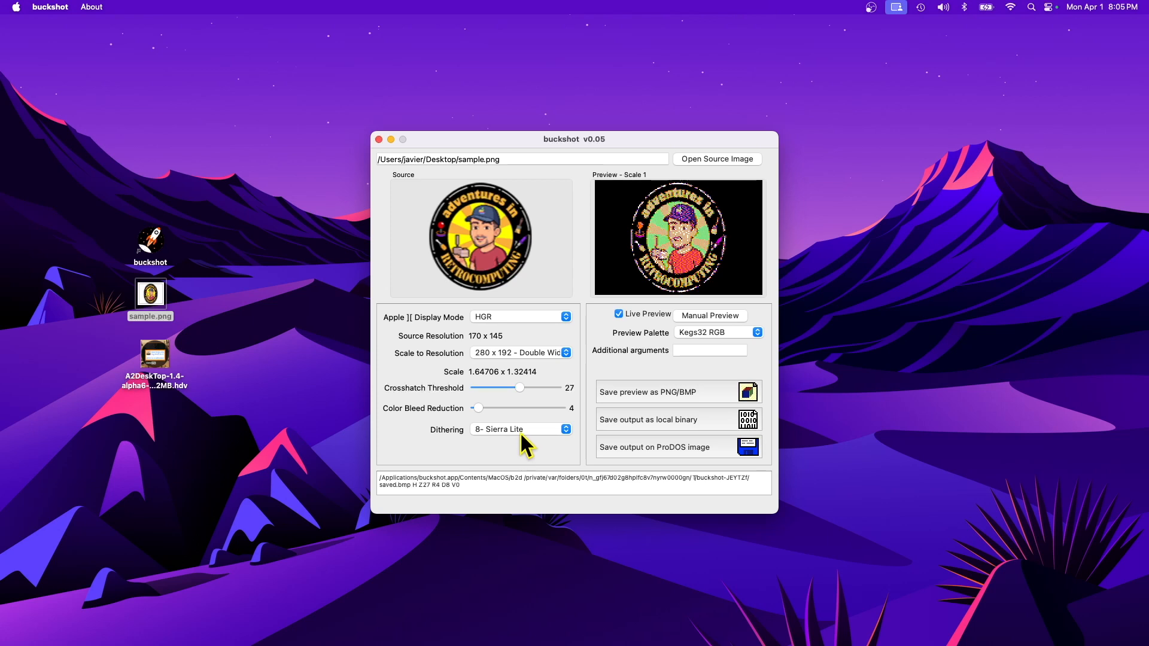
# - Try the 9- Buckels dithering on the image and settle on 1- Floyd-Steinberg
pyautogui.click(520, 432)
pyautogui.click(518, 440)
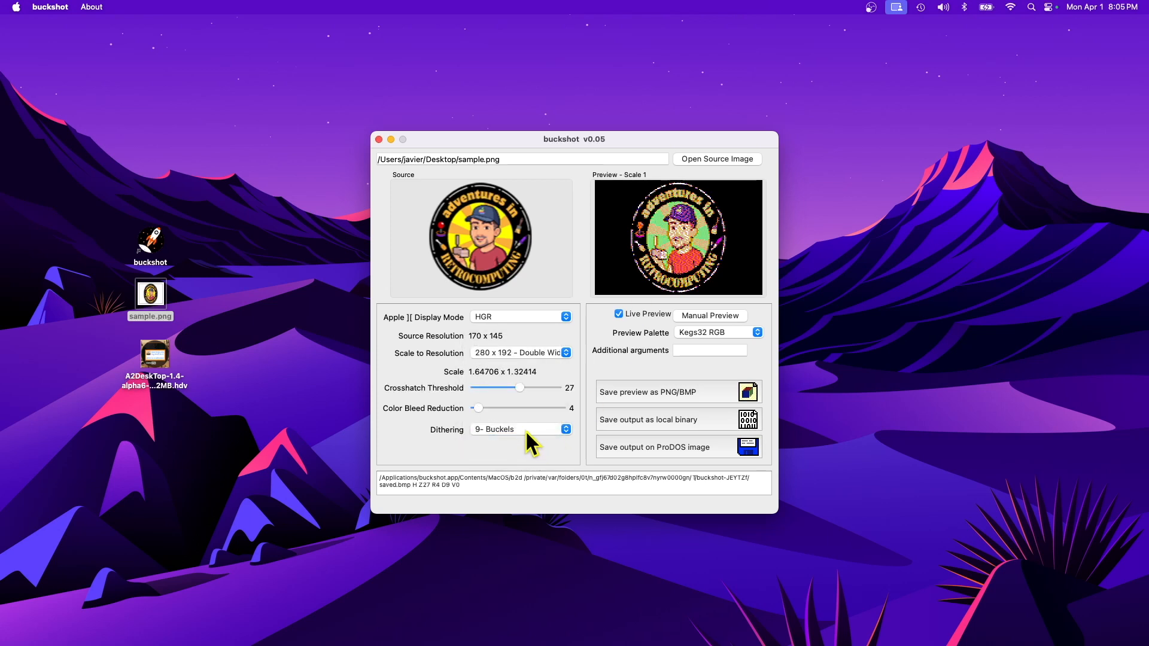
pyautogui.click(524, 429)
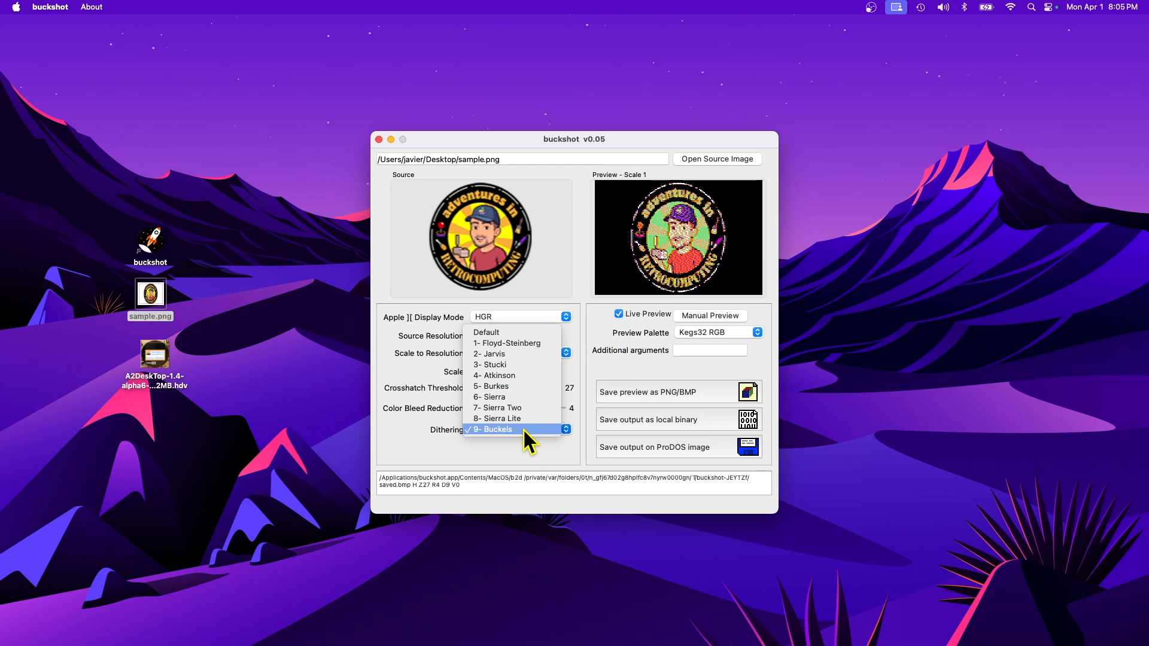
pyautogui.click(493, 345)
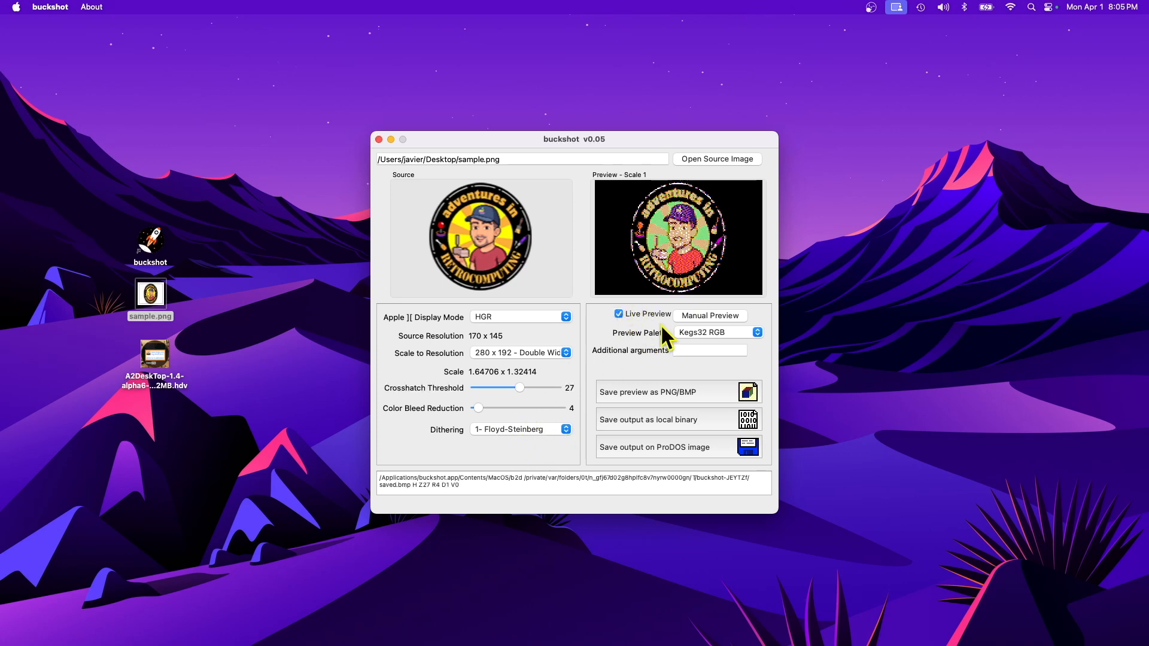
pyautogui.click(711, 333)
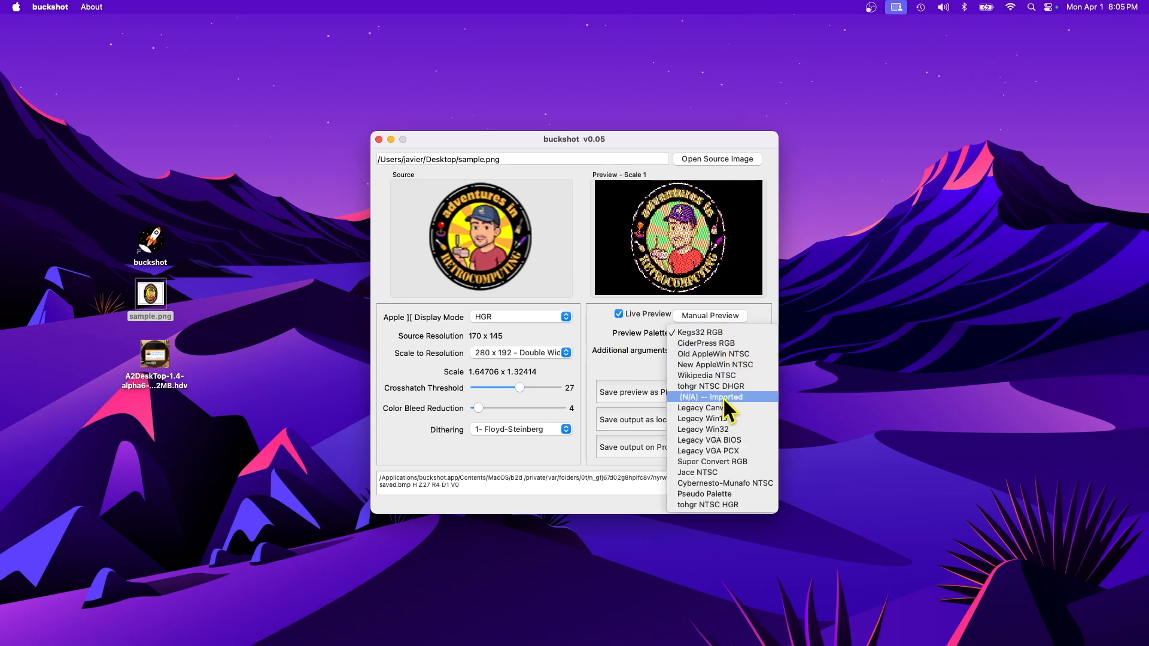
pyautogui.click(631, 382)
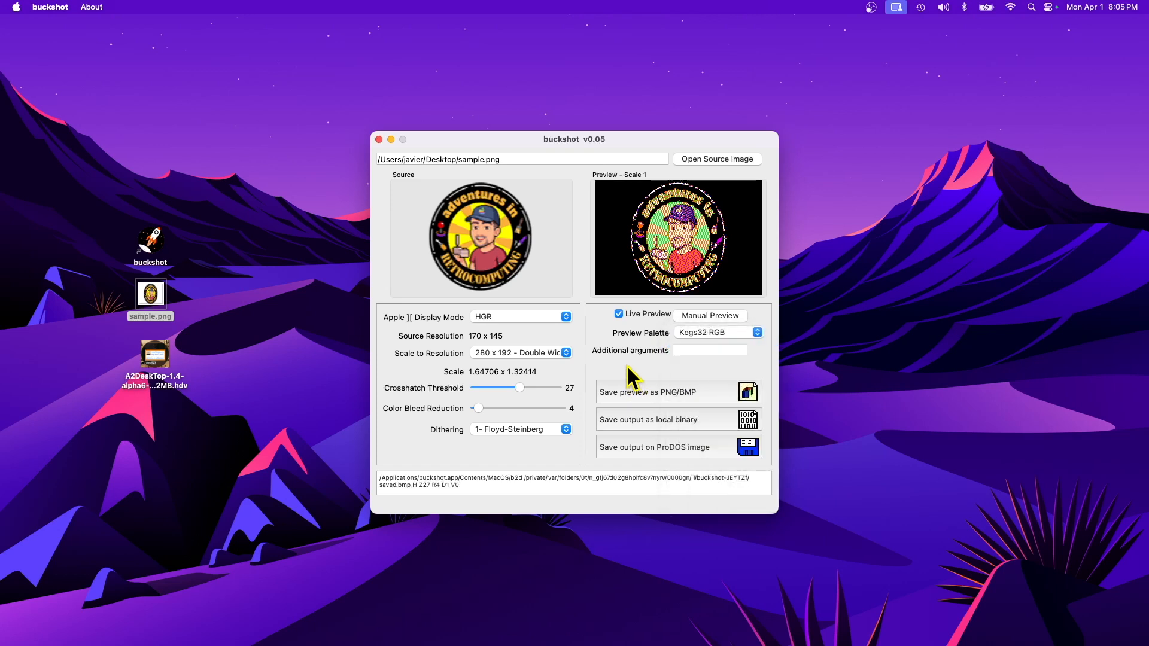
# - Save the output to a new 140KB ProDOS image named Javo in the Desktop folder
pyautogui.click(745, 450)
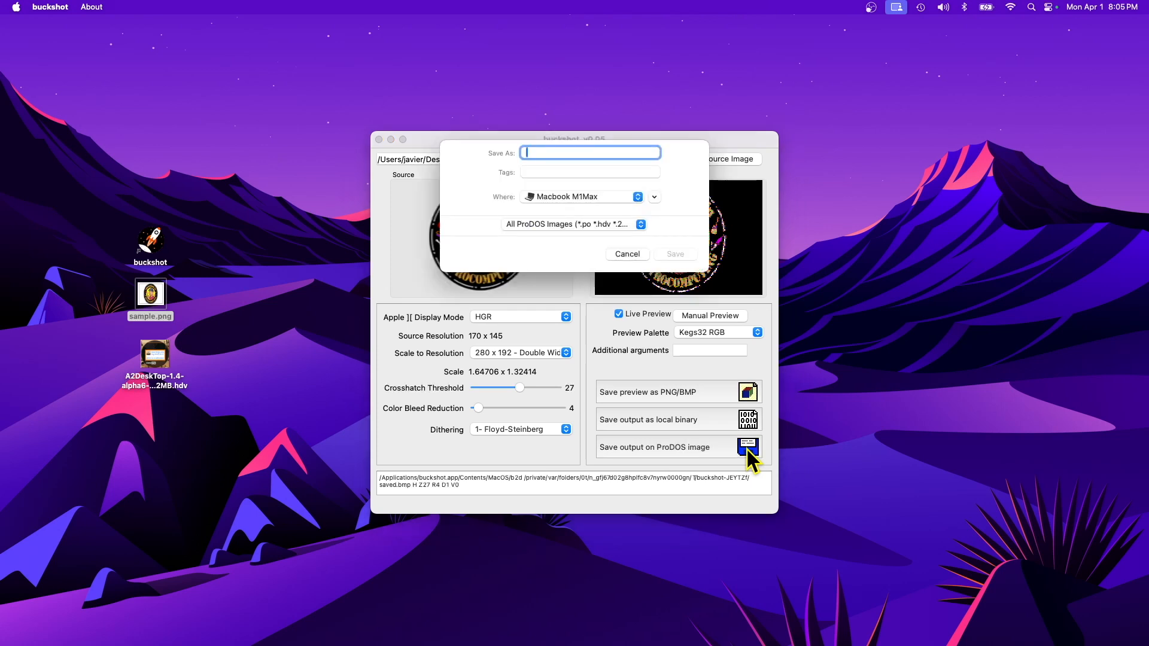
pyautogui.click(555, 195)
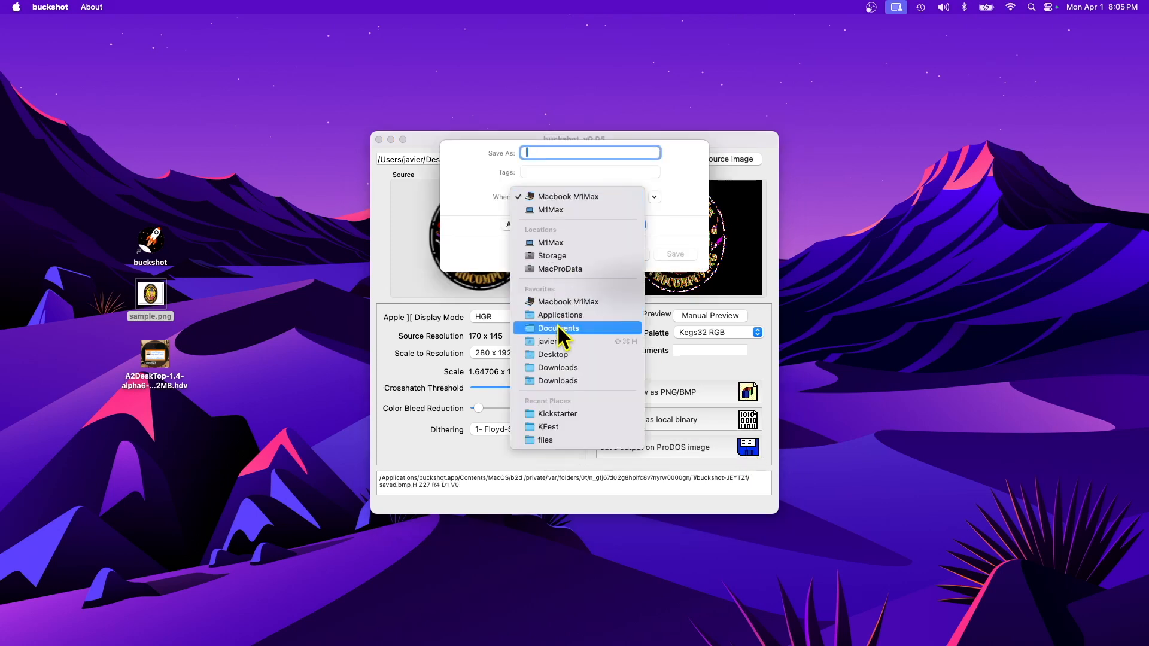
pyautogui.click(554, 354)
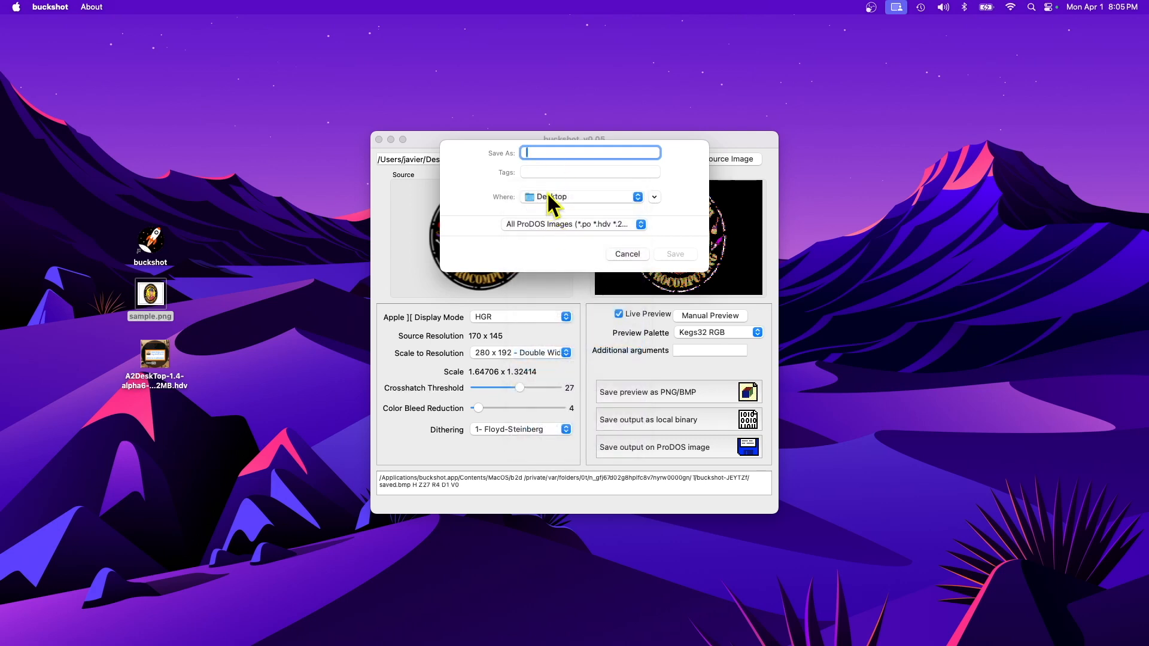
pyautogui.write('t')
pyautogui.click(675, 254)
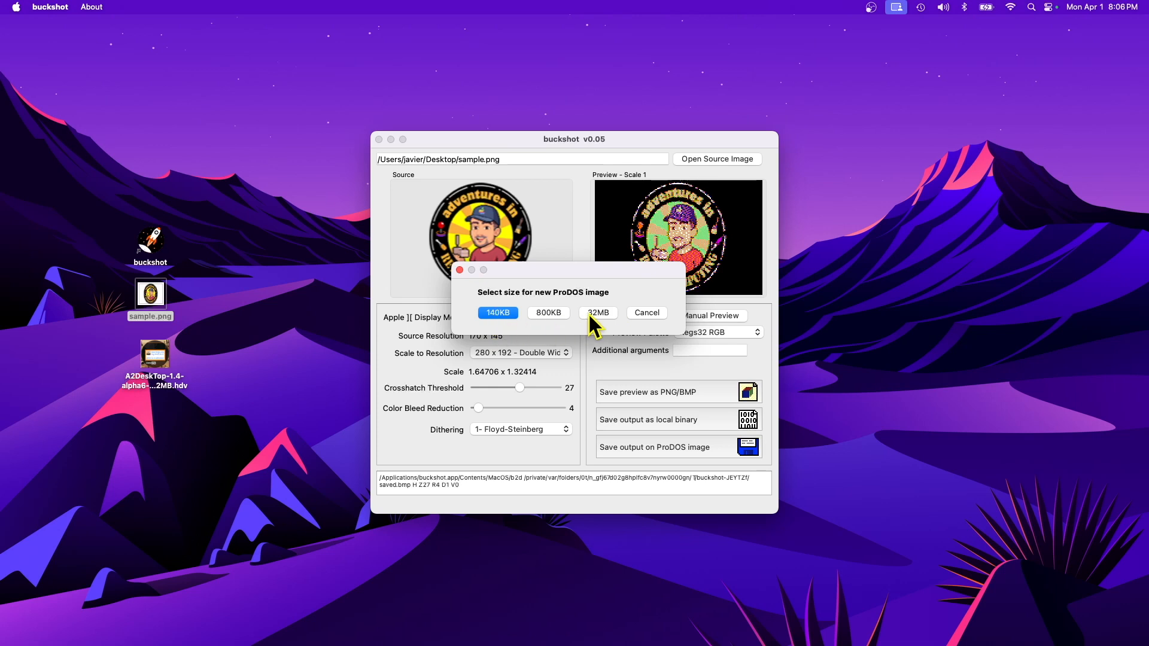
pyautogui.click(497, 313)
# - Name the HGR picture JAV.BIN on the new ProDOS image, keeping auxtype 2000, and save it
pyautogui.moveTo(626, 294); pyautogui.dragTo(579, 296)
pyautogui.write('JAV.BIN')
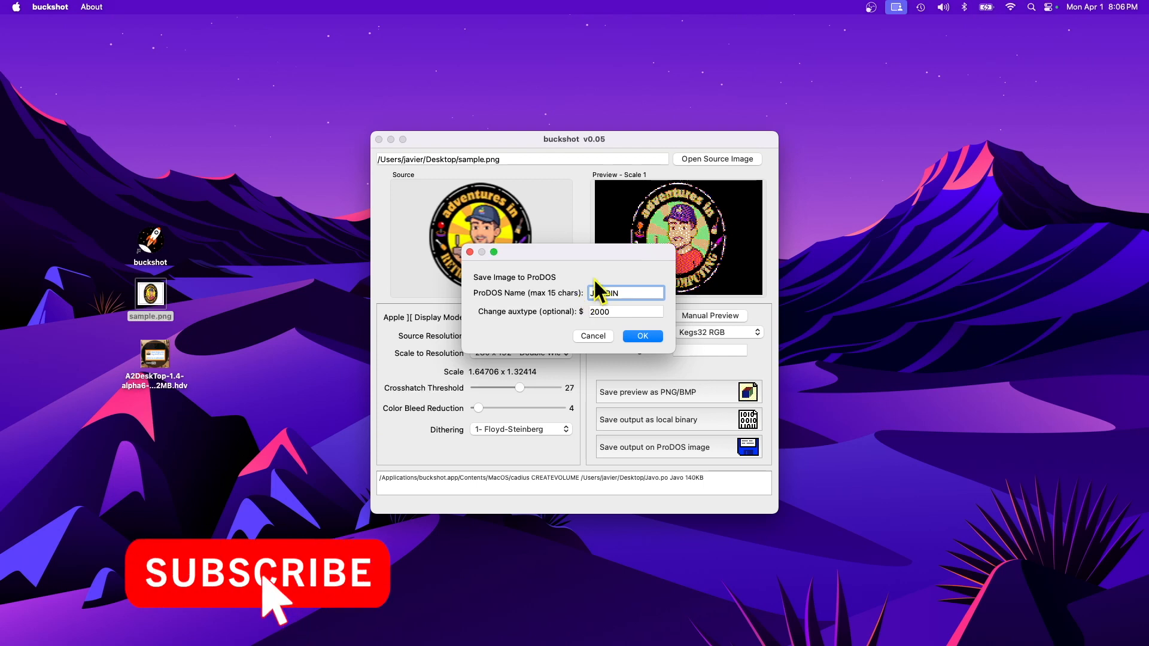
pyautogui.click(641, 336)
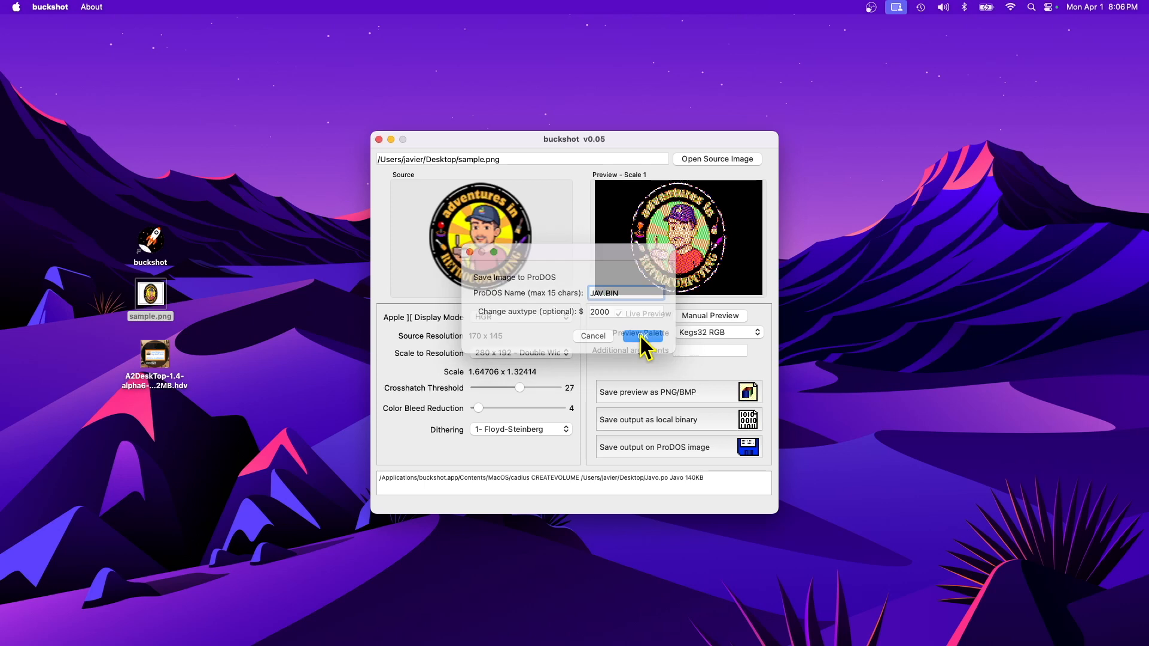
# - Reconfigure the conversion to MONO display mode with crosshatch threshold and color bleed reduction off and Default dithering
pyautogui.click(493, 314)
pyautogui.click(496, 338)
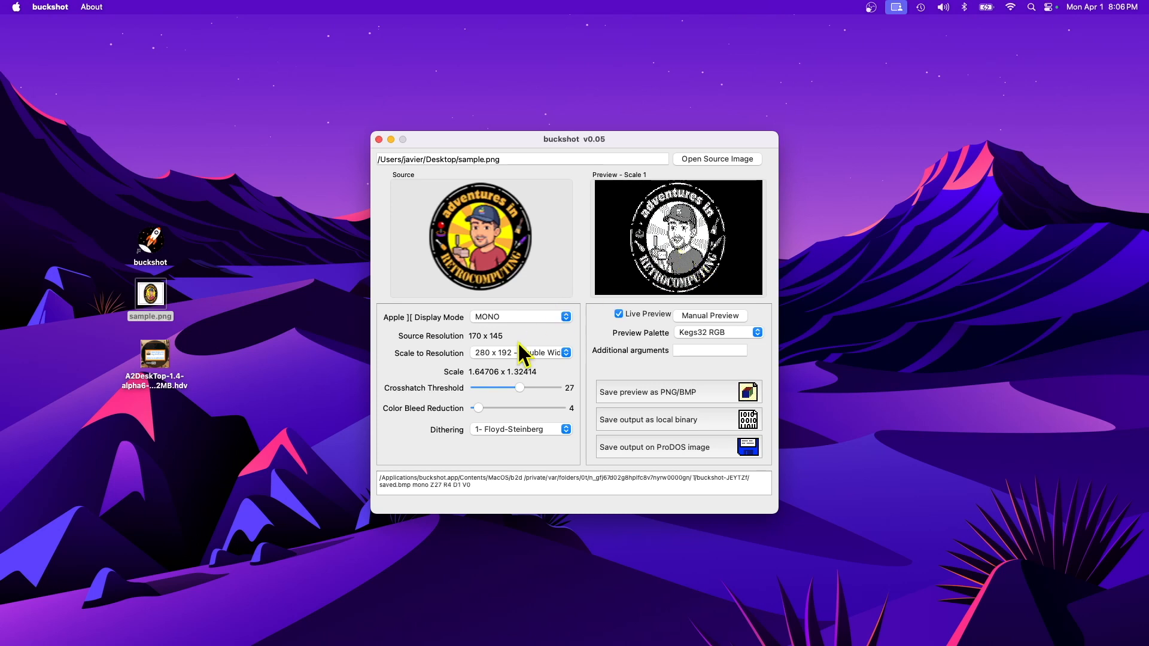
pyautogui.moveTo(520, 387); pyautogui.dragTo(455, 406)
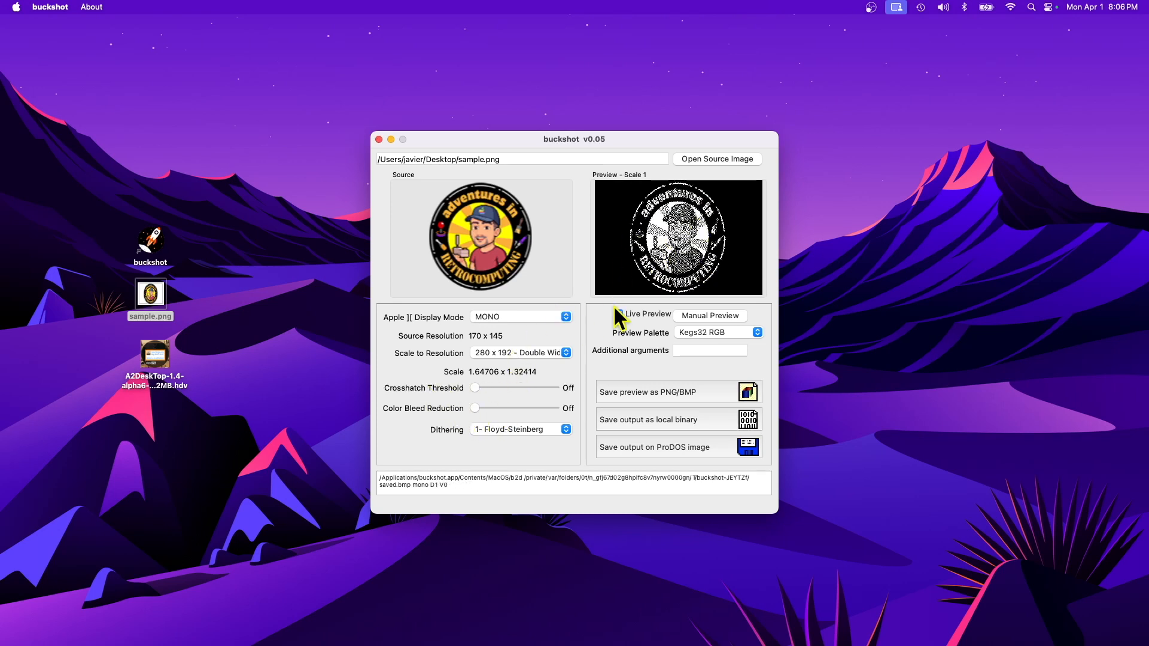
pyautogui.click(500, 423)
pyautogui.click(498, 417)
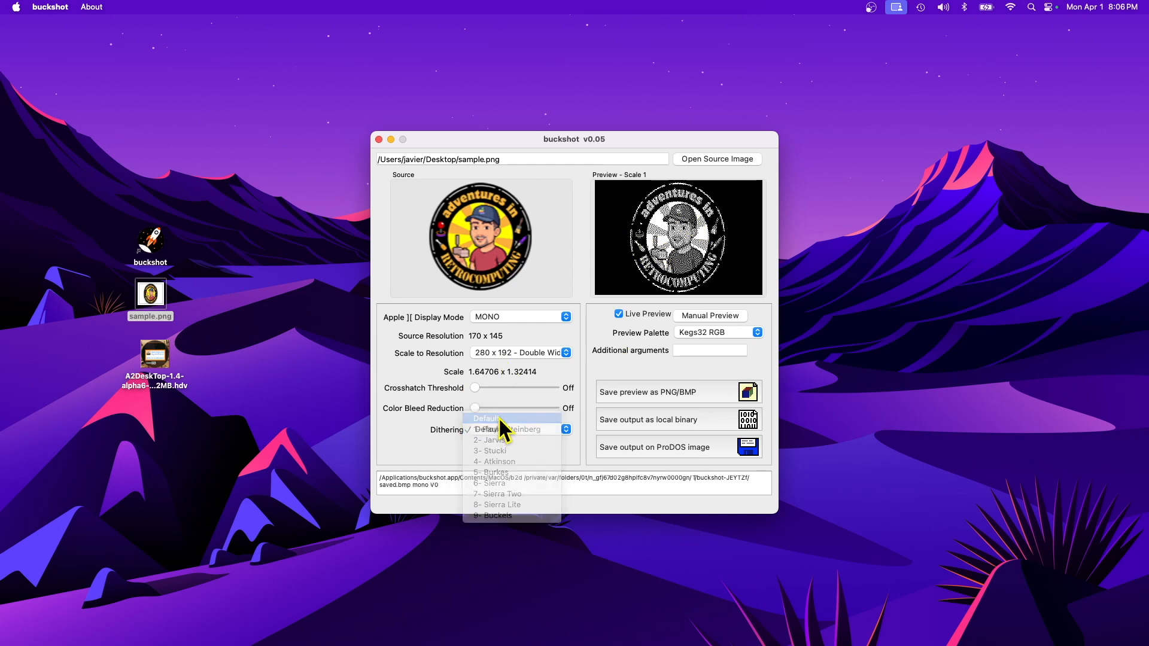
pyautogui.click(747, 448)
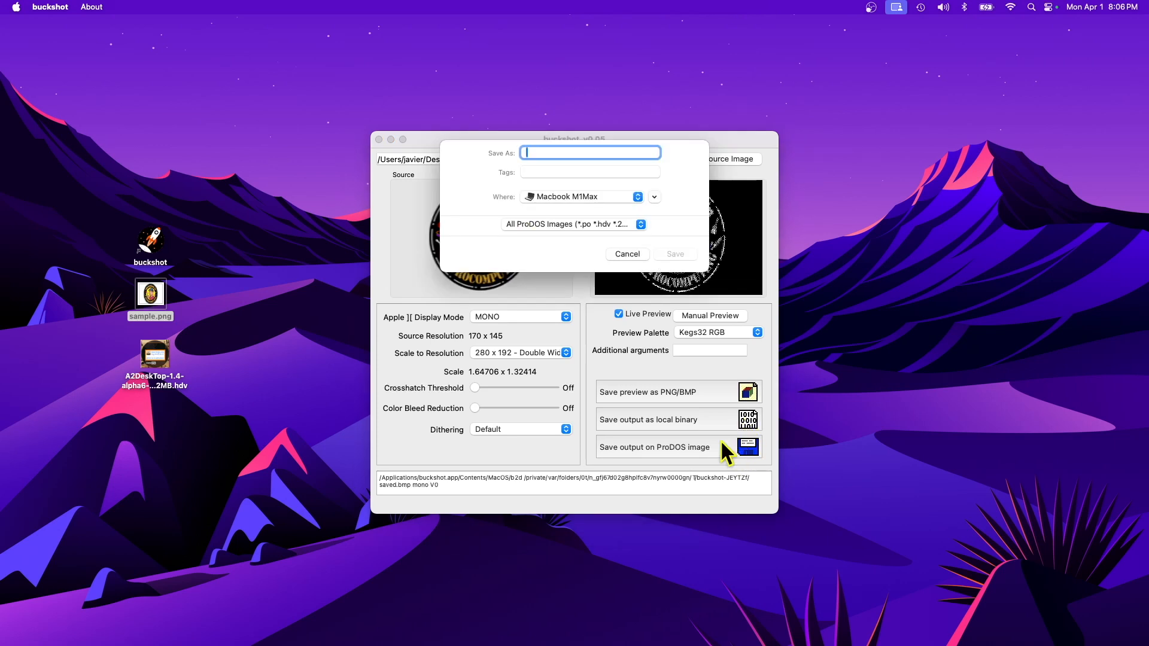
pyautogui.click(637, 255)
pyautogui.click(748, 419)
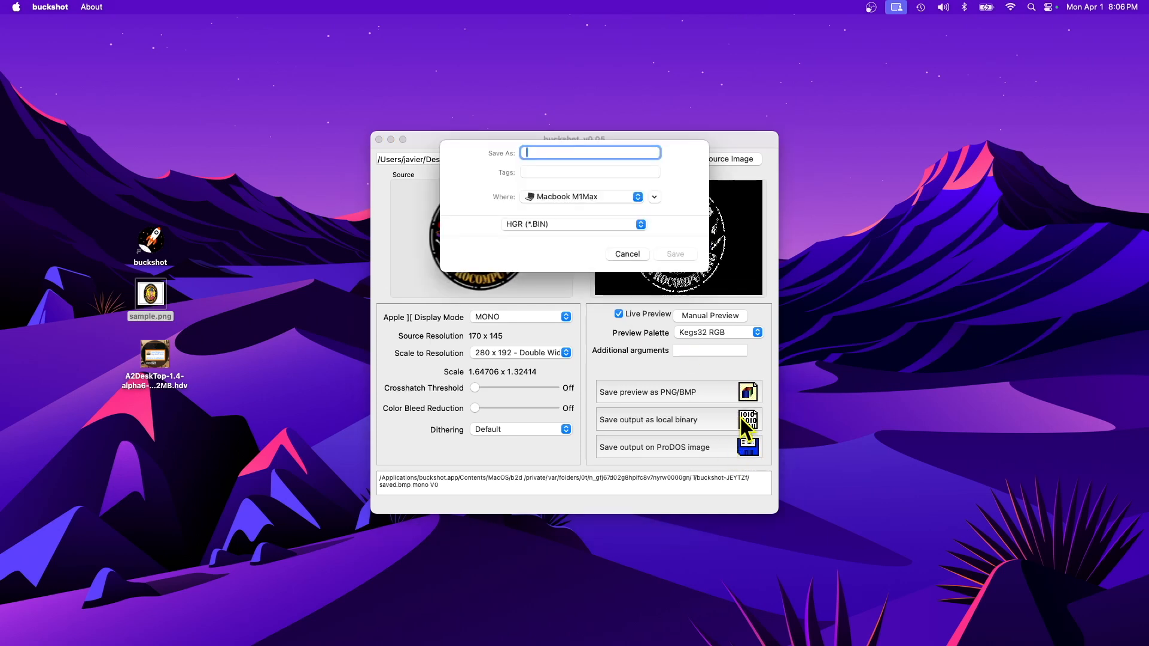
pyautogui.click(554, 196)
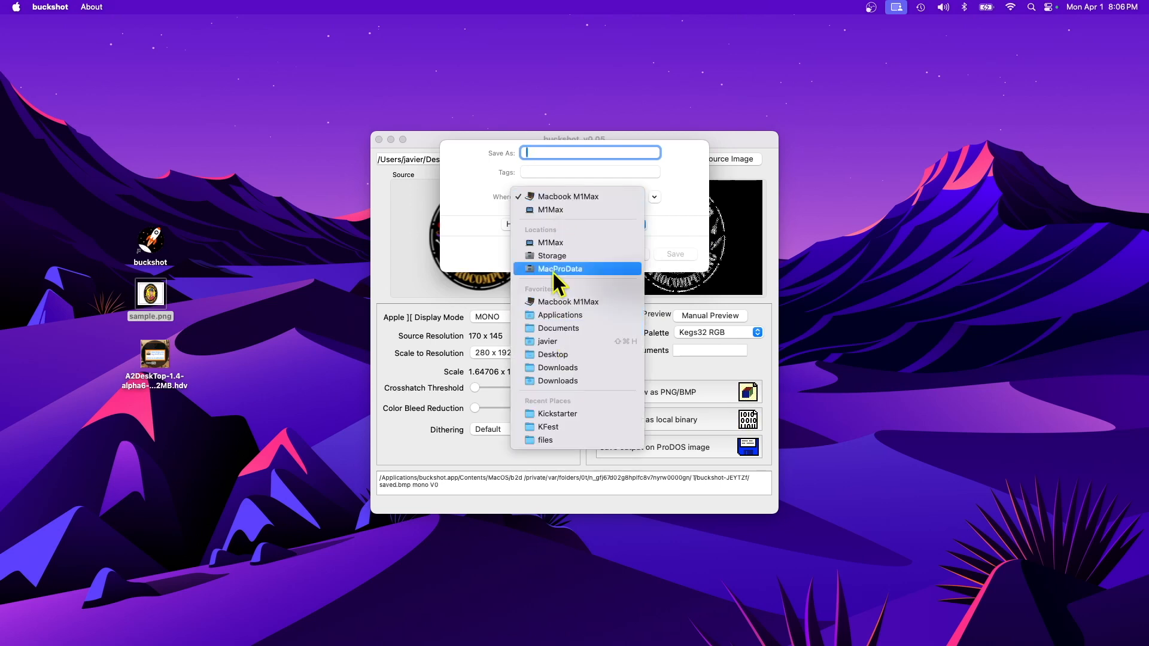
pyautogui.click(551, 354)
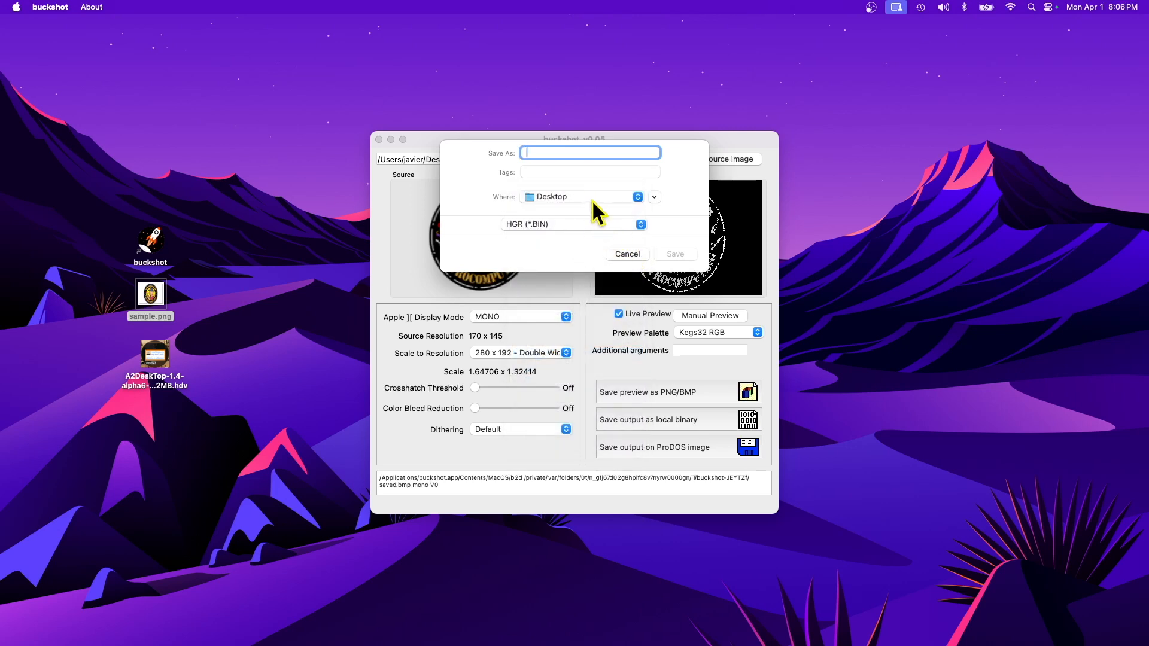
pyautogui.click(587, 224)
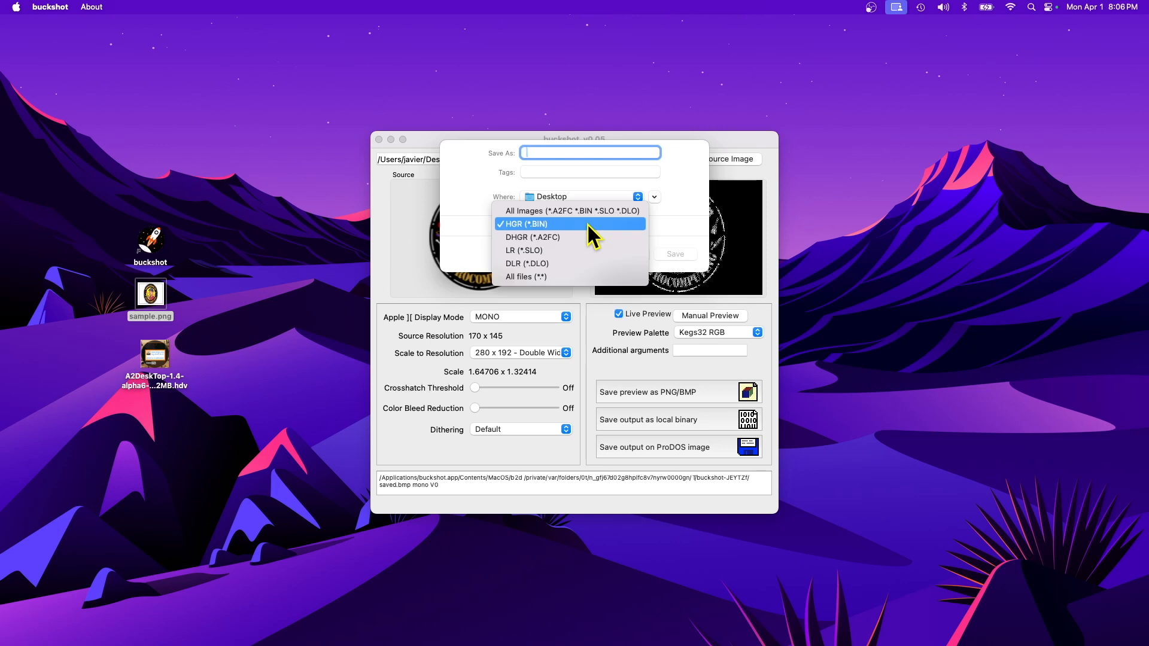
pyautogui.click(416, 217)
pyautogui.click(633, 256)
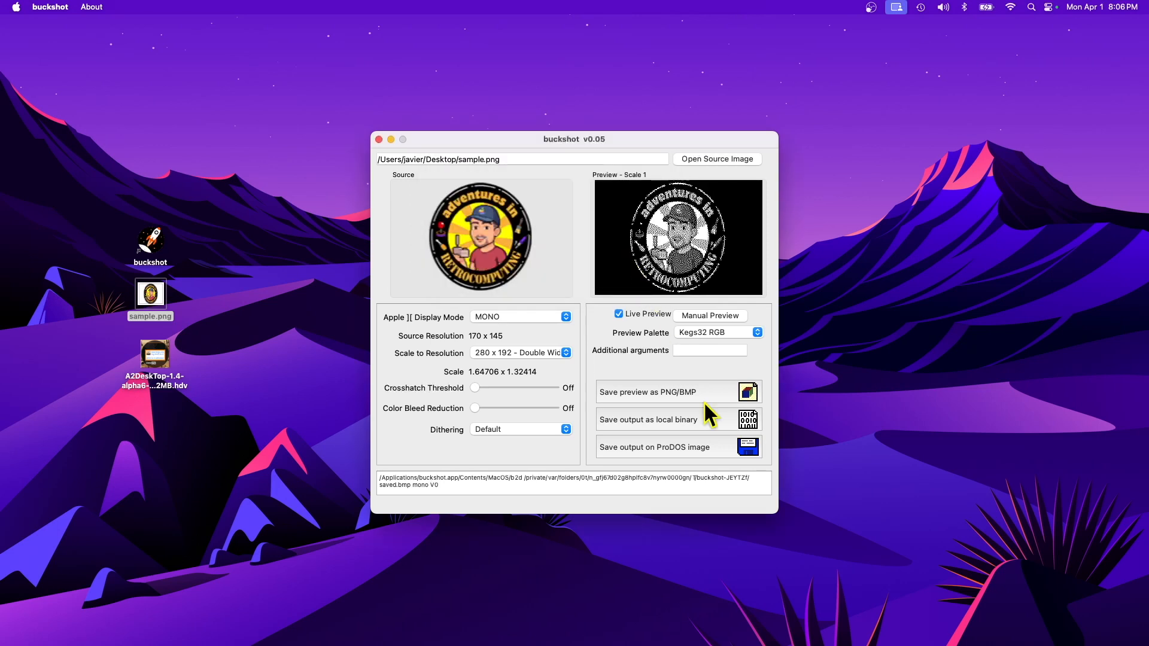
# - Save the monochrome output to a new 140KB ProDOS image named JAVO2 in the Desktop folder
pyautogui.click(750, 450)
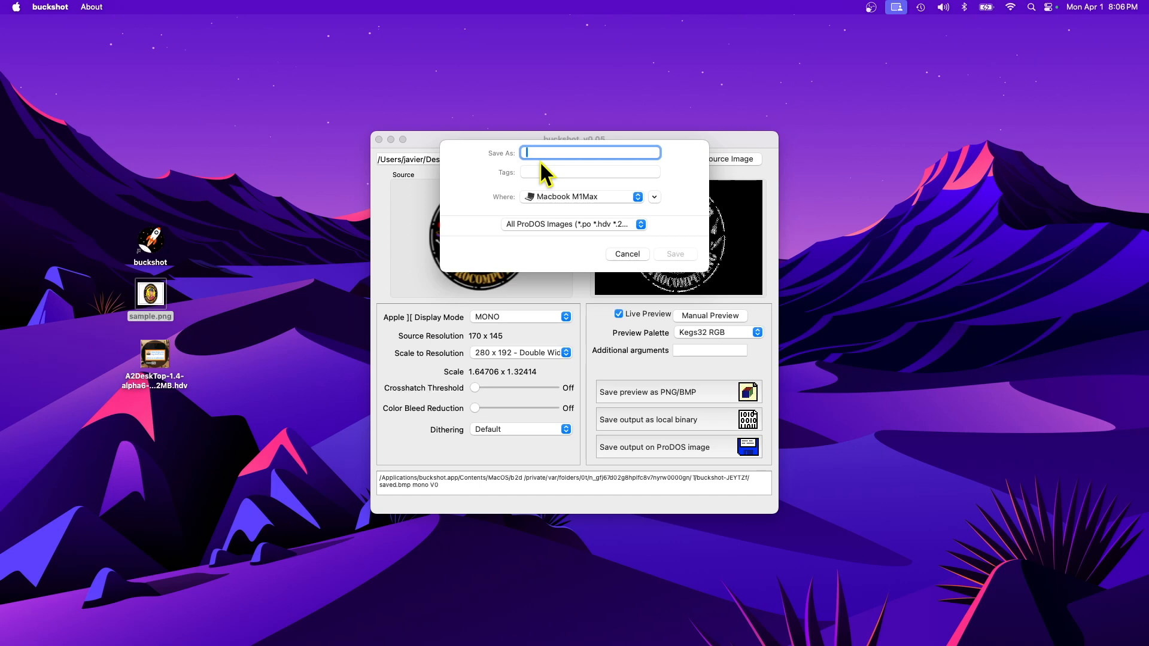
pyautogui.write('J')
pyautogui.click(601, 195)
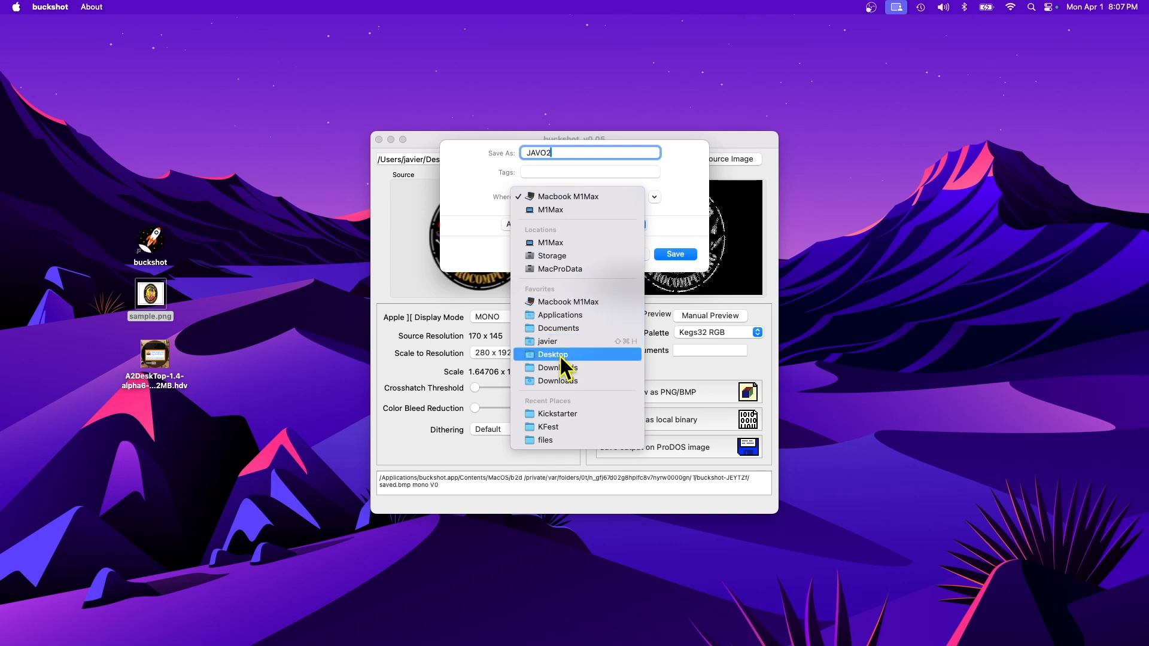
pyautogui.click(575, 353)
pyautogui.click(673, 255)
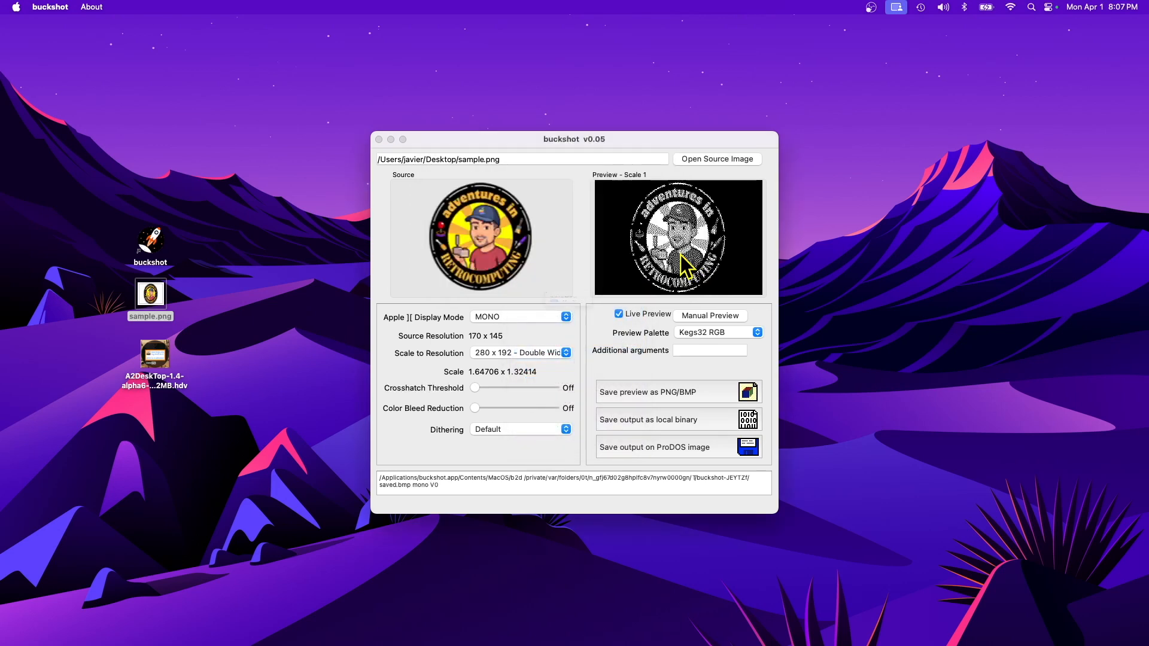
pyautogui.click(498, 312)
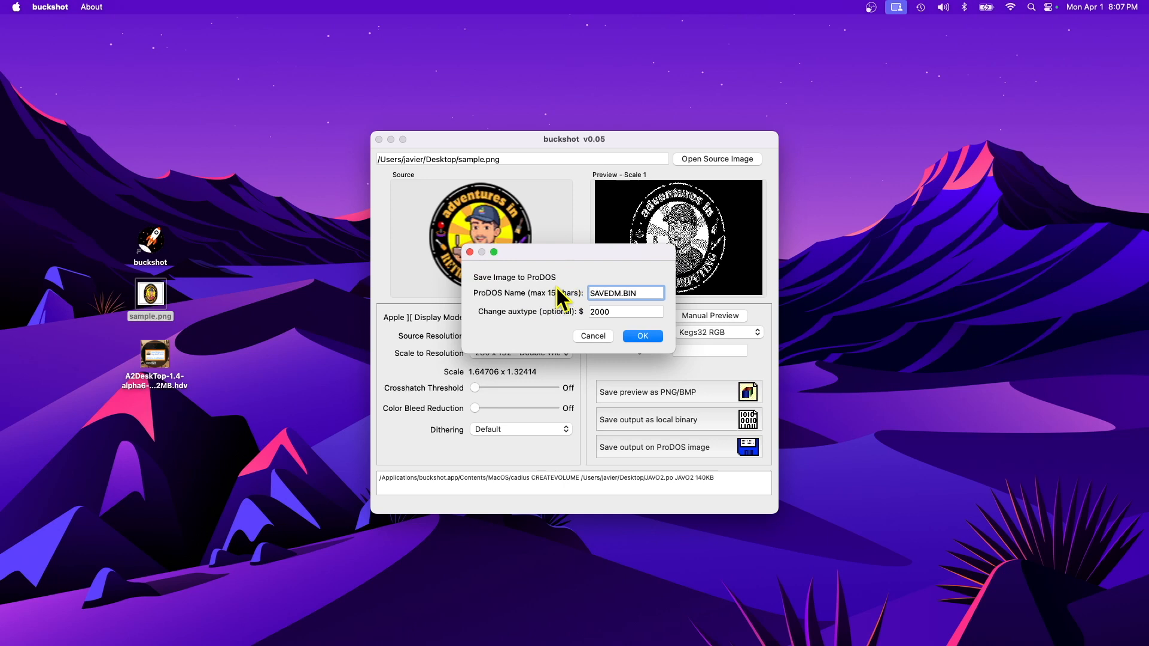
# - Name the monochrome picture JAA.BIN on the JAVO2 image, keeping auxtype 2000, and save it
pyautogui.doubleClick(617, 293)
pyautogui.write('JAA')
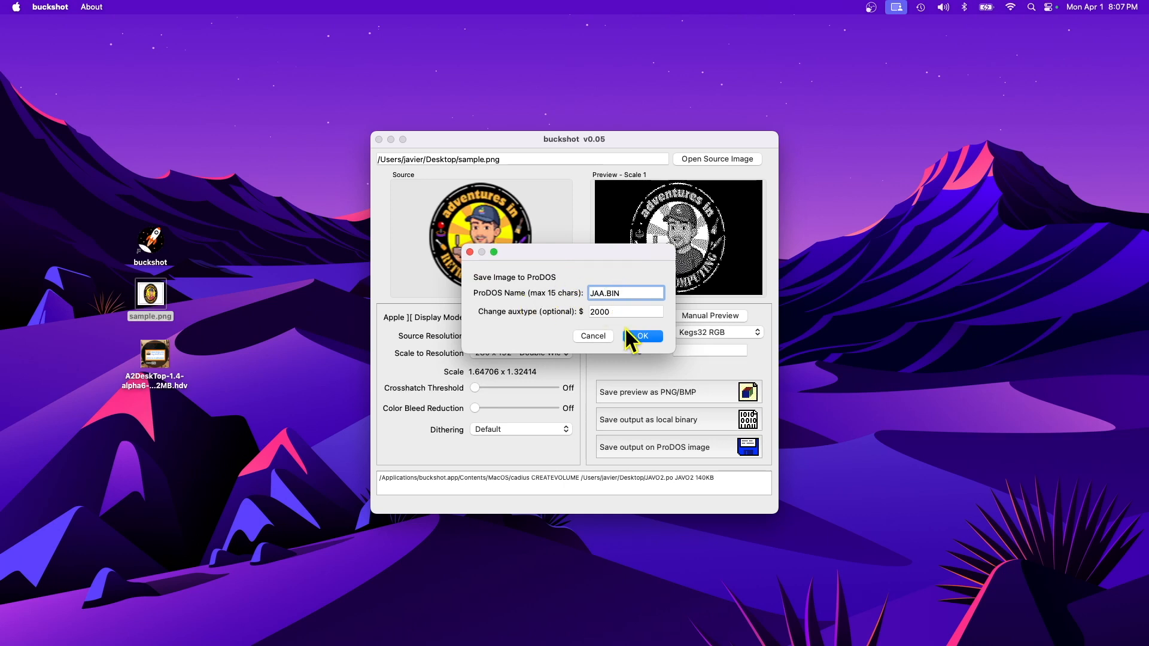
pyautogui.click(638, 337)
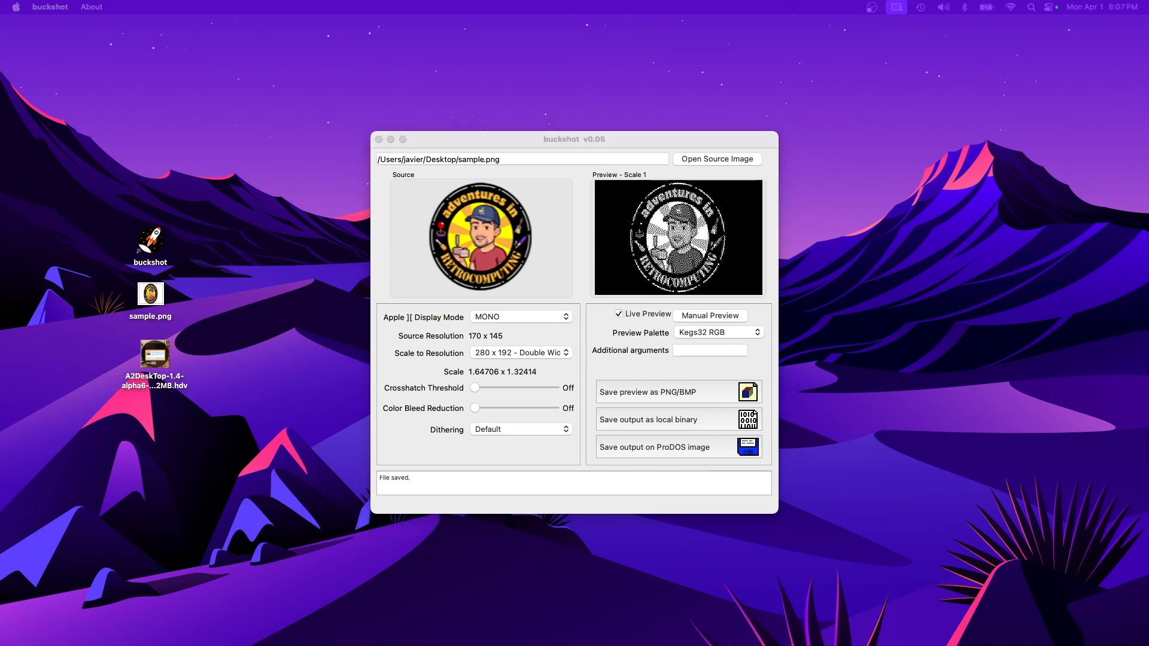
# - Check the desktop for the saved disk images and open the A2DeskTop-1.4-alpha6-en_32MB.hdv file with Virtual ][
pyautogui.click(145, 500)
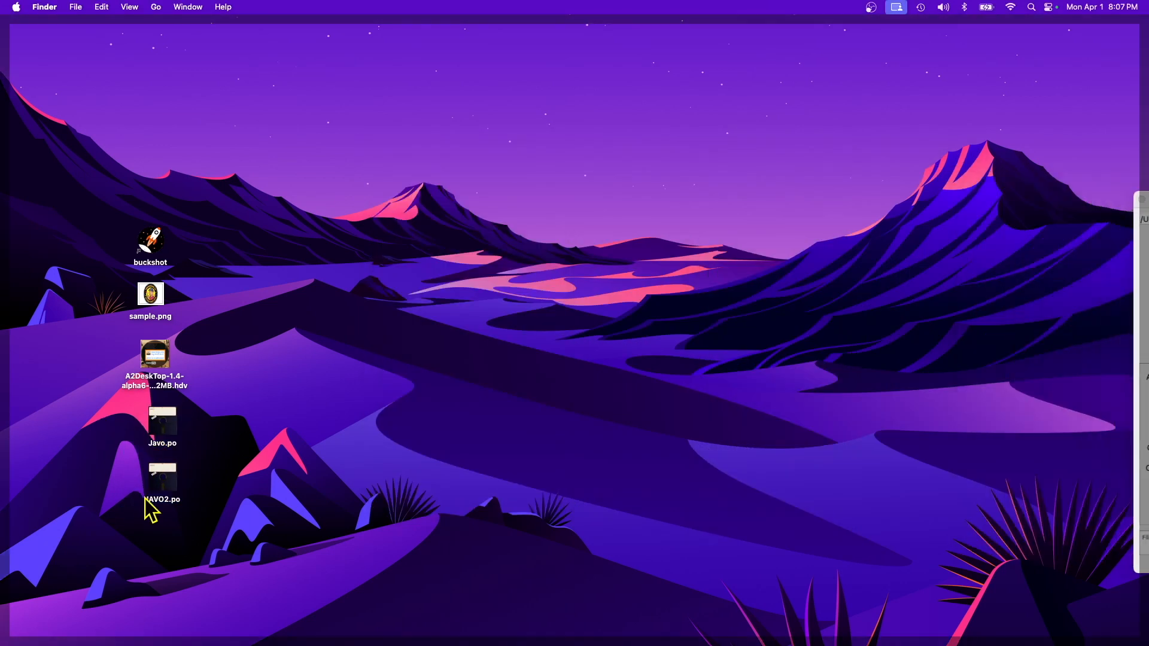
pyautogui.click(112, 438)
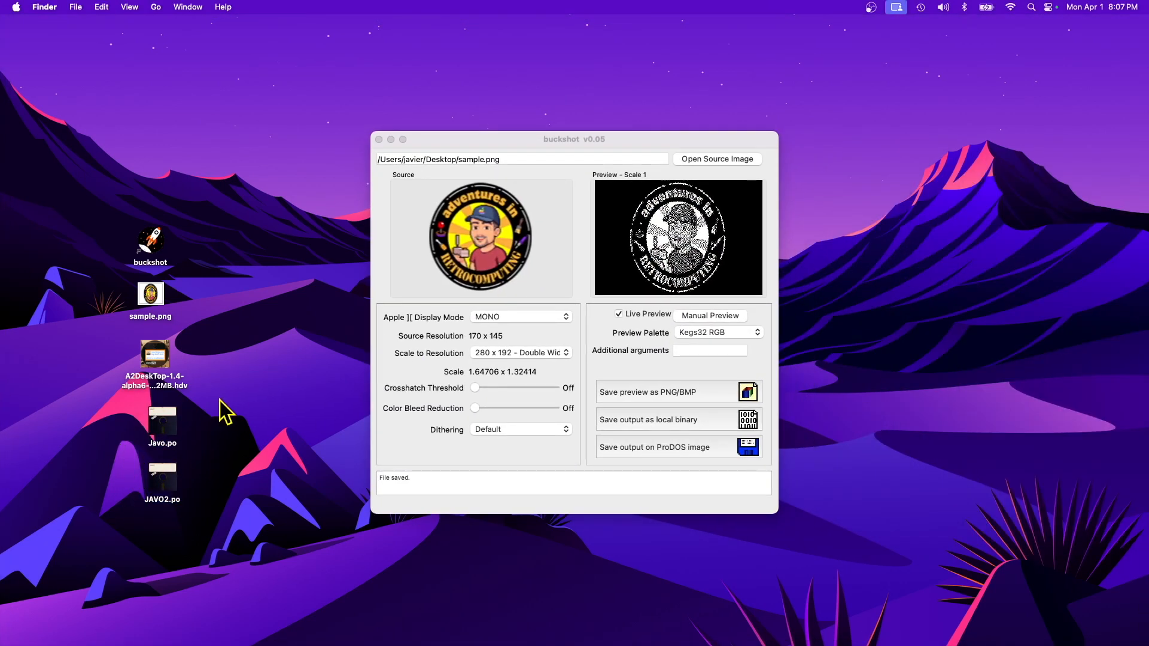
pyautogui.rightClick(151, 358)
pyautogui.moveTo(335, 375)
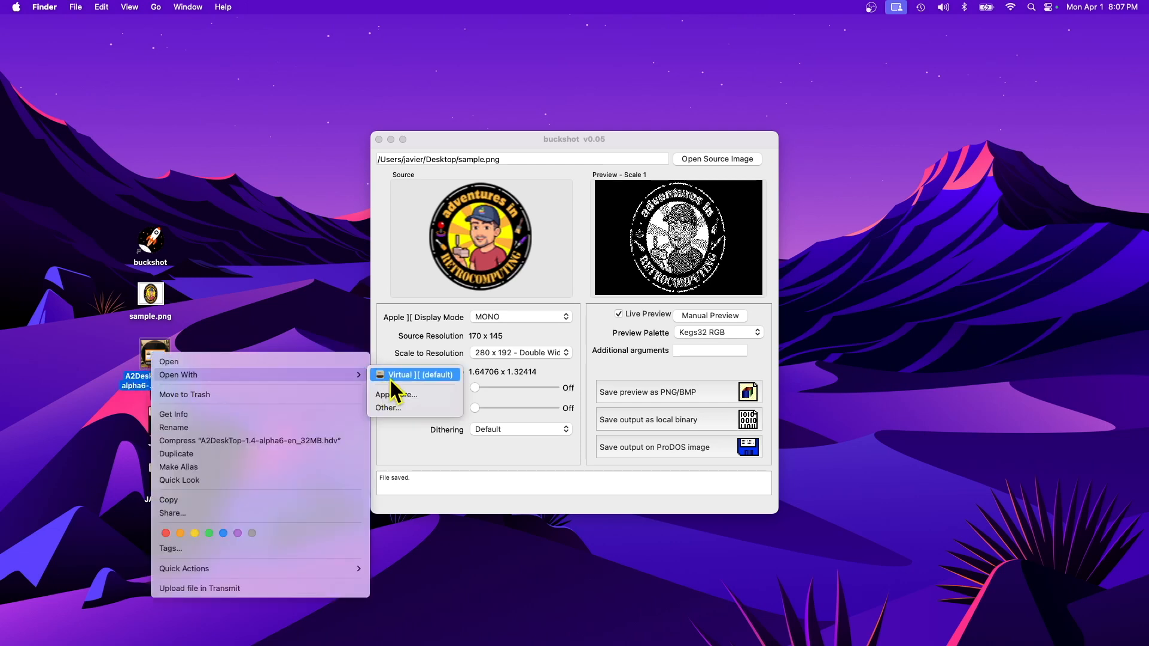
pyautogui.click(390, 376)
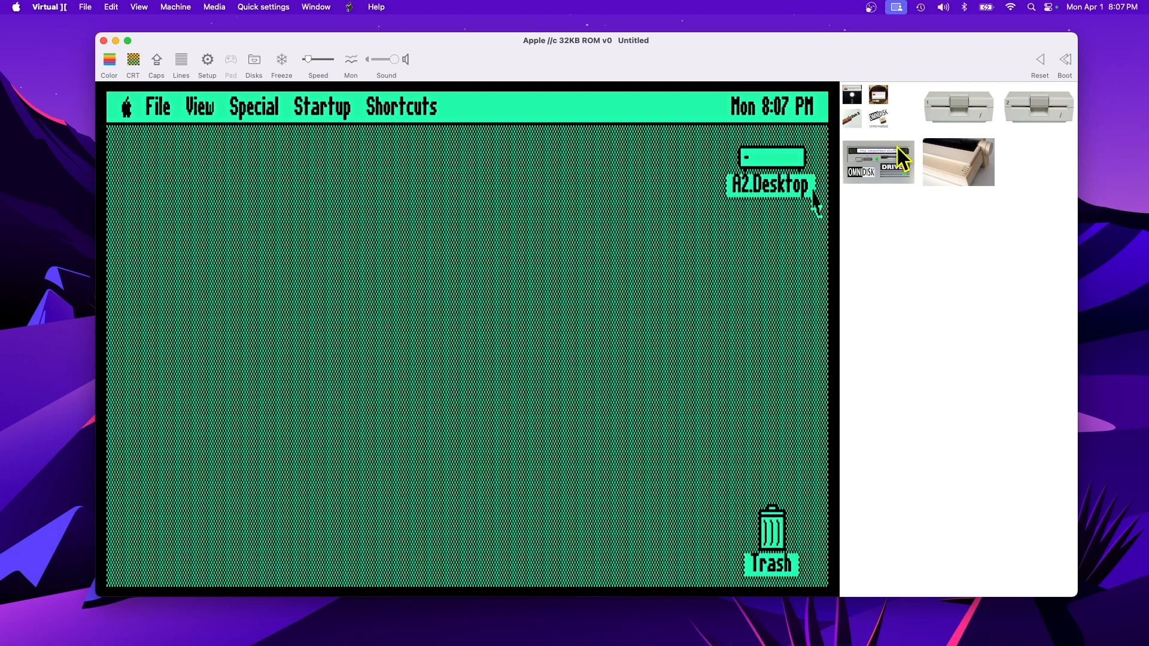
# - Insert the Javo.po disk image into slot 6, drive 1 of the emulated Apple //c
pyautogui.click(949, 107)
pyautogui.click(981, 113)
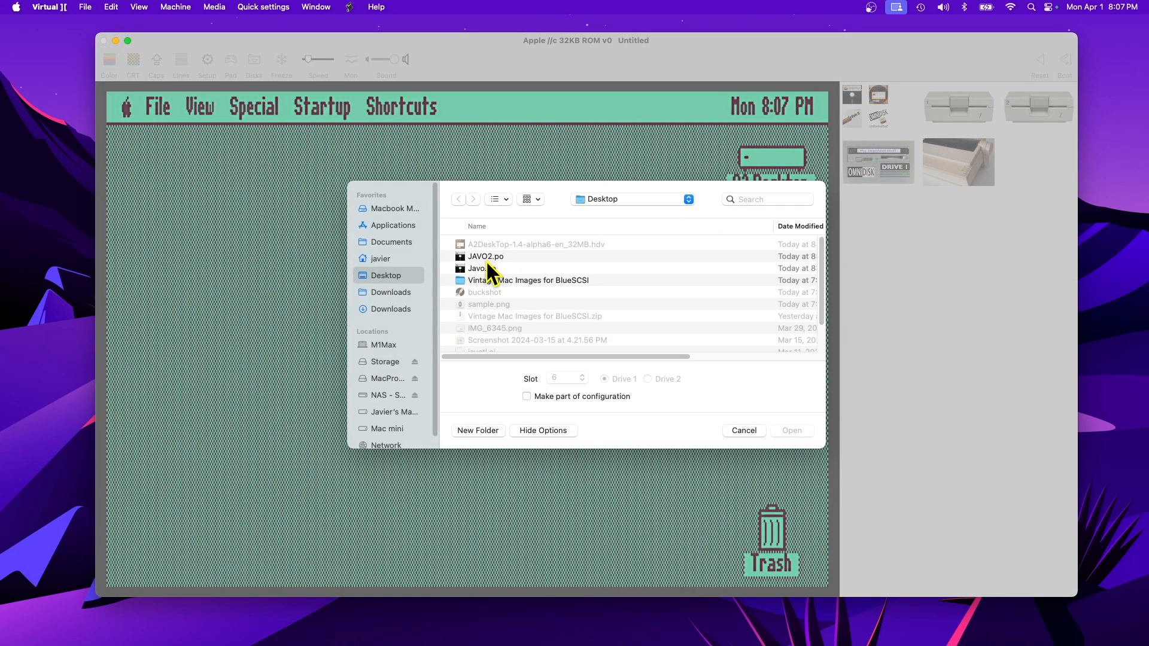
pyautogui.doubleClick(486, 267)
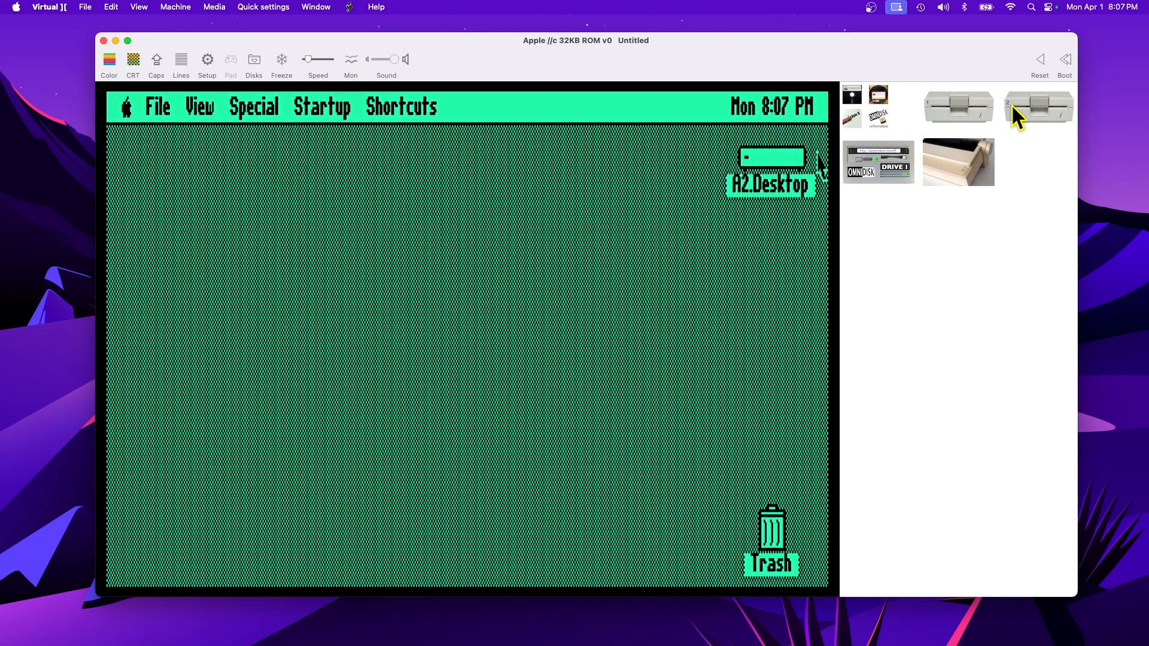
# - Insert JAVO2.po into slot 6, drive 2 and make A2 Desktop recheck the drives for both disks
pyautogui.click(1010, 103)
pyautogui.click(1026, 106)
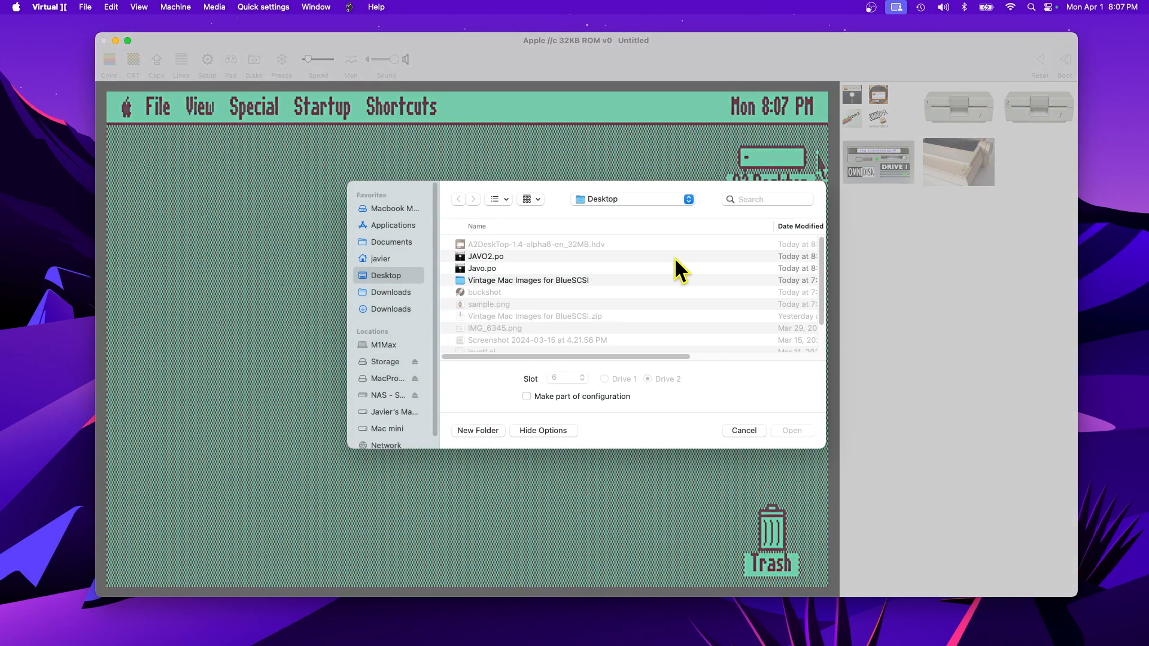
pyautogui.doubleClick(479, 257)
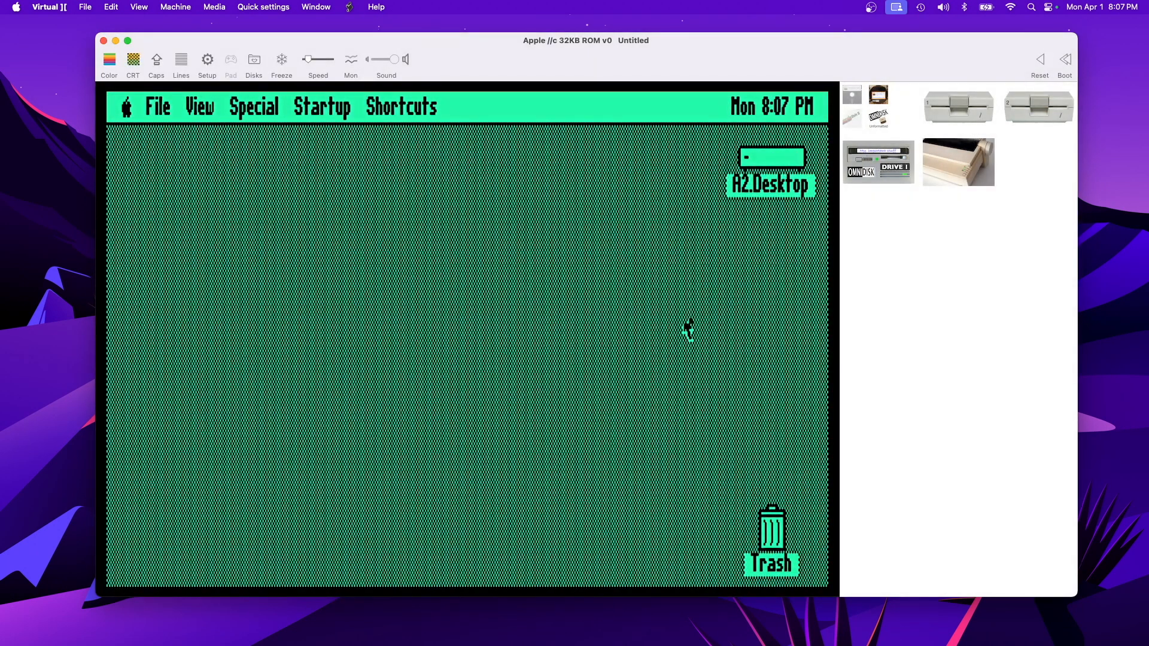
pyautogui.click(253, 108)
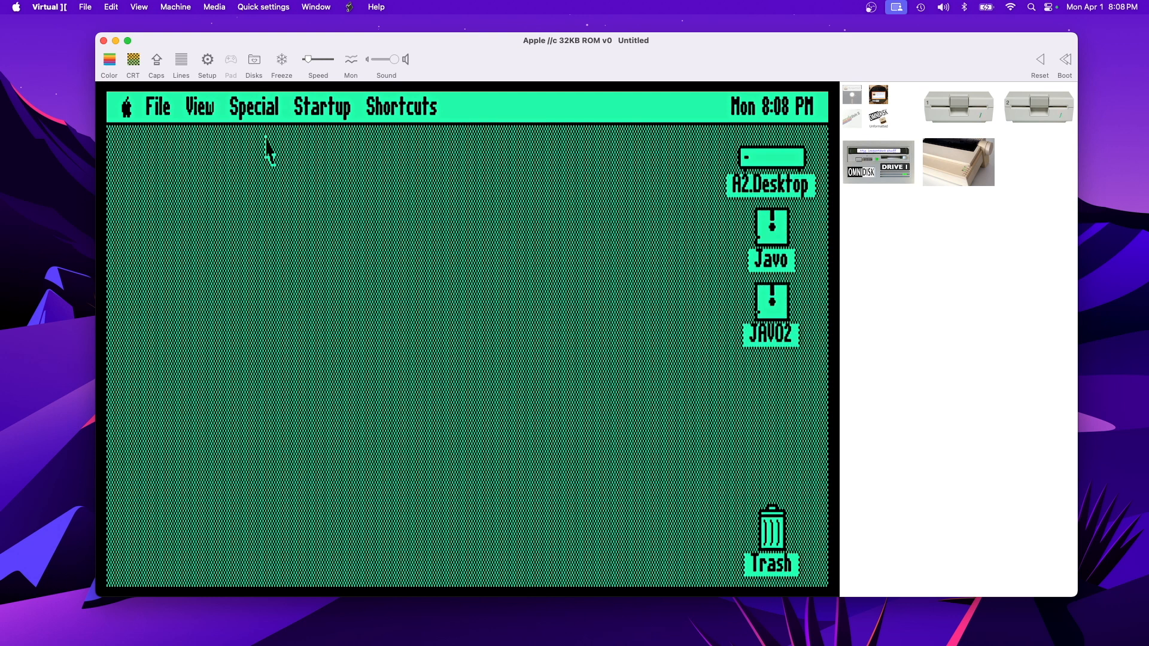
# - View the JAV.BIN picture from the Javo disk in color, and return the emulated display to monochrome
pyautogui.doubleClick(771, 226)
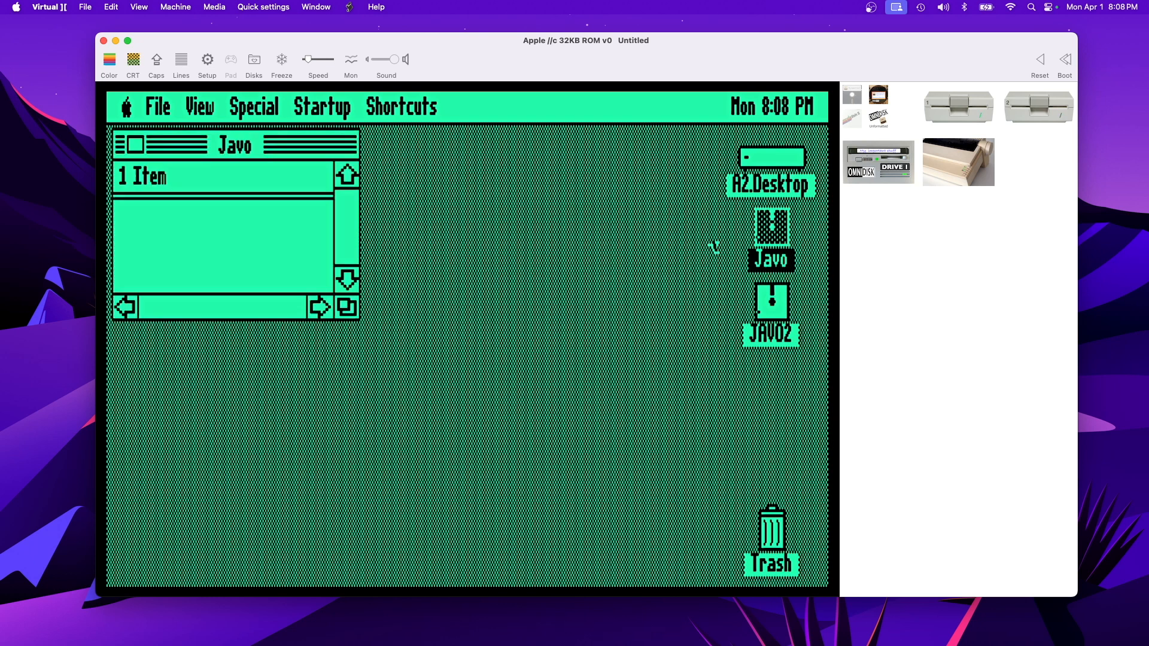
pyautogui.doubleClick(153, 239)
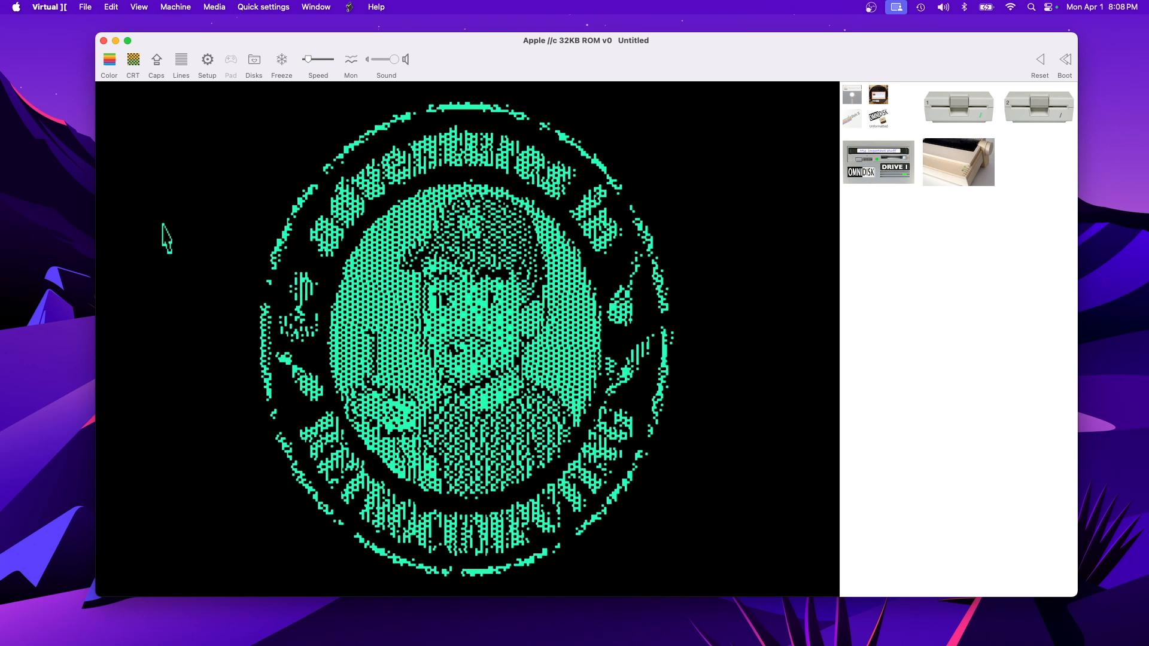
pyautogui.click(109, 60)
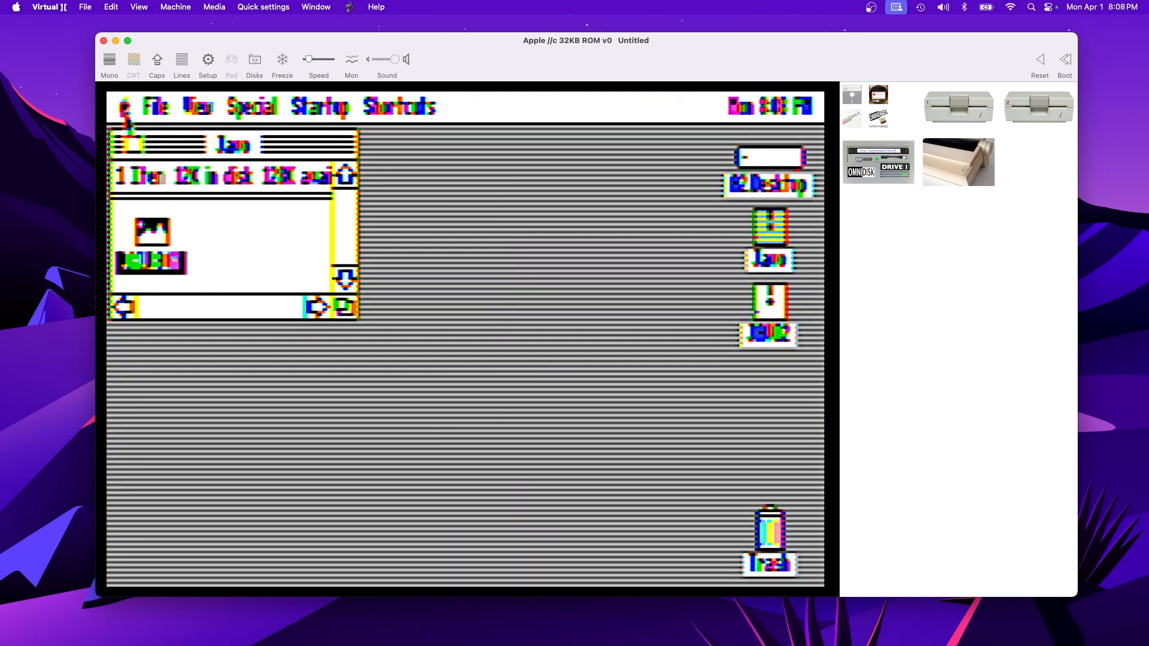
pyautogui.click(110, 63)
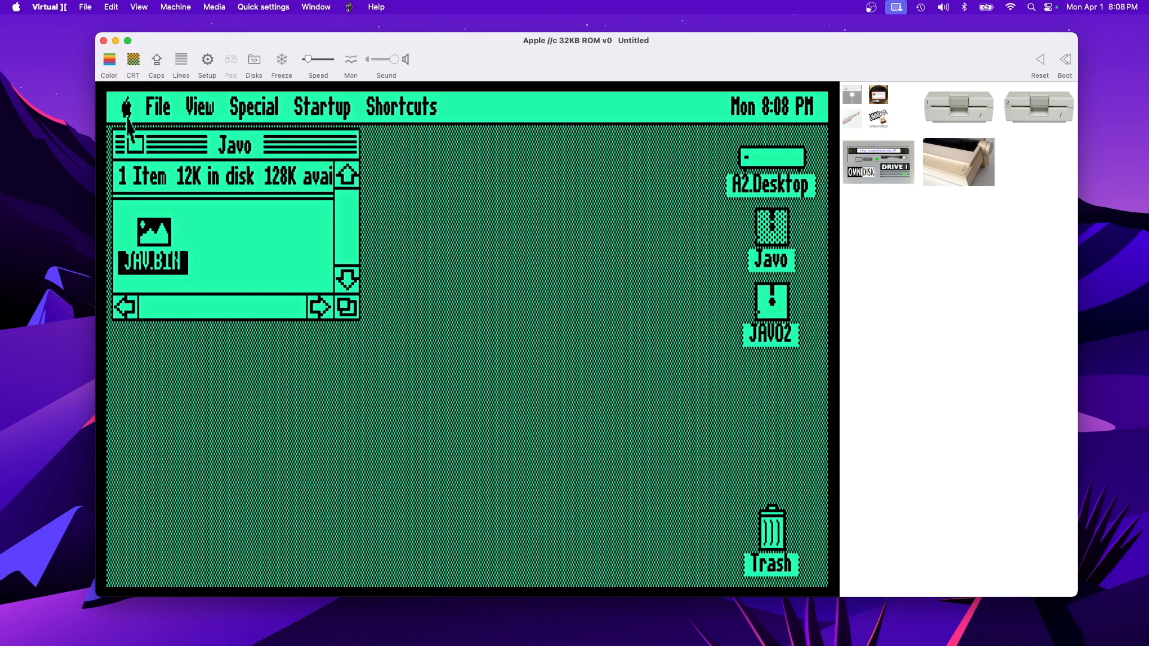
# - View the picture on the JAVO2 disk, comparing it in color and back in monochrome display mode
pyautogui.doubleClick(785, 302)
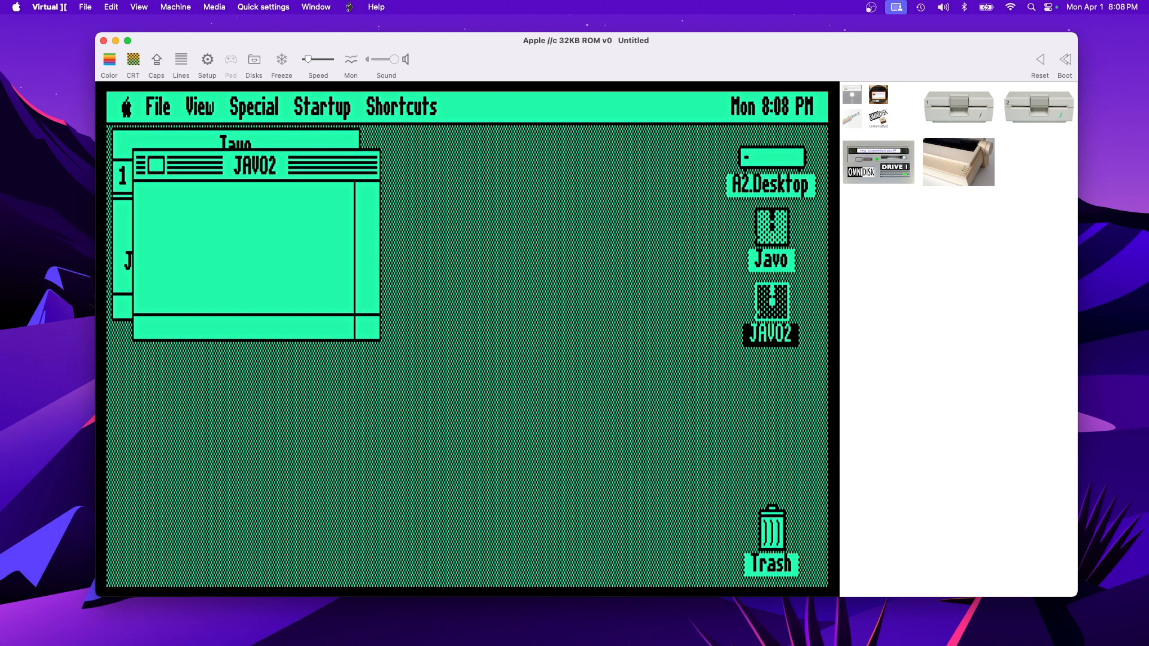
pyautogui.doubleClick(172, 272)
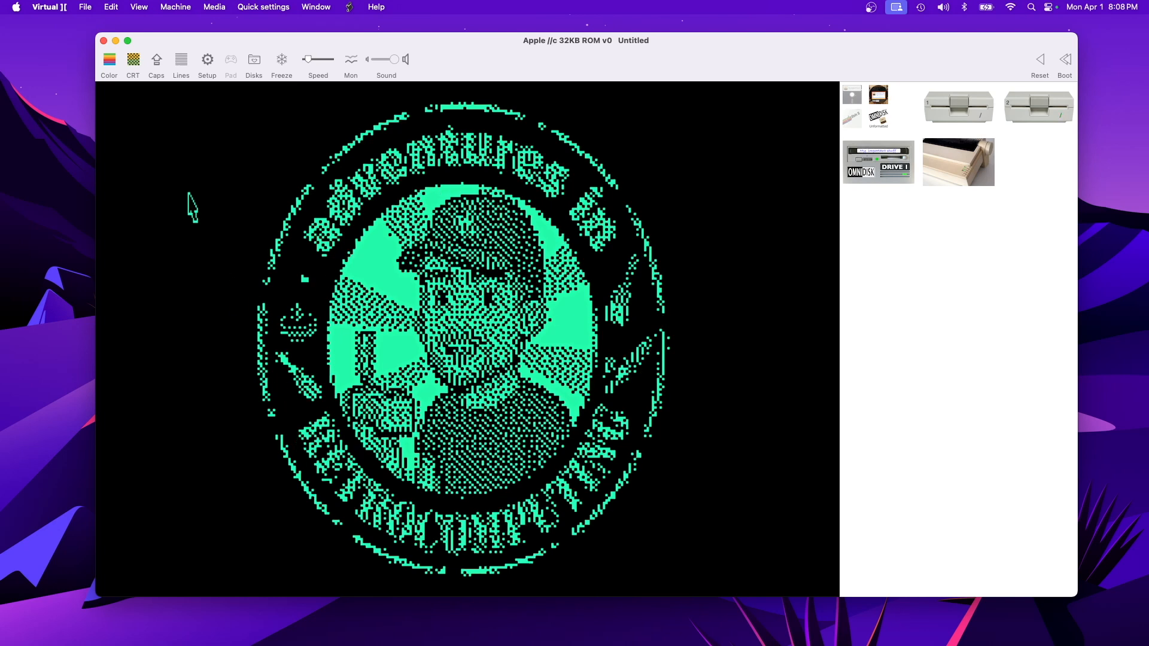
pyautogui.click(109, 60)
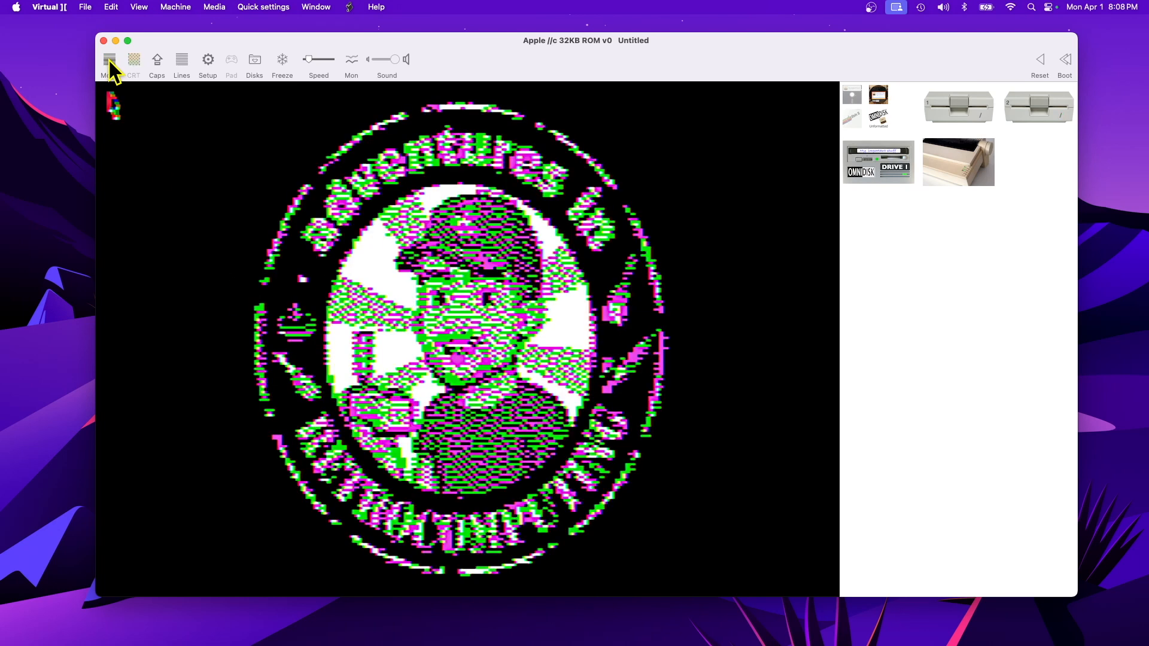
pyautogui.click(110, 60)
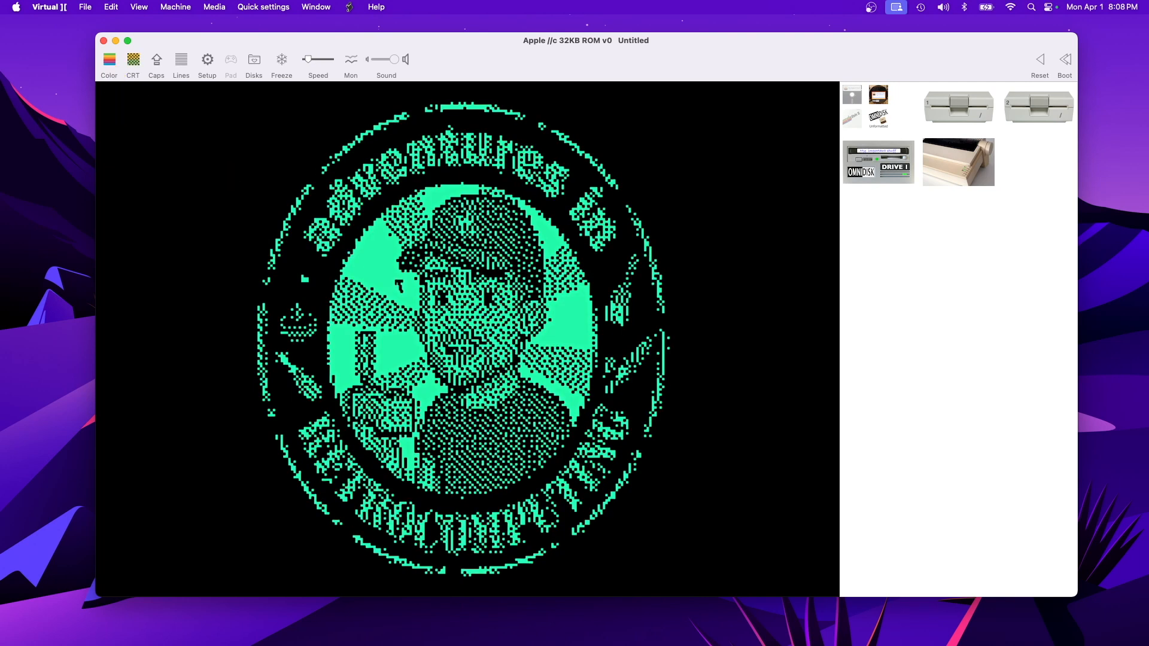